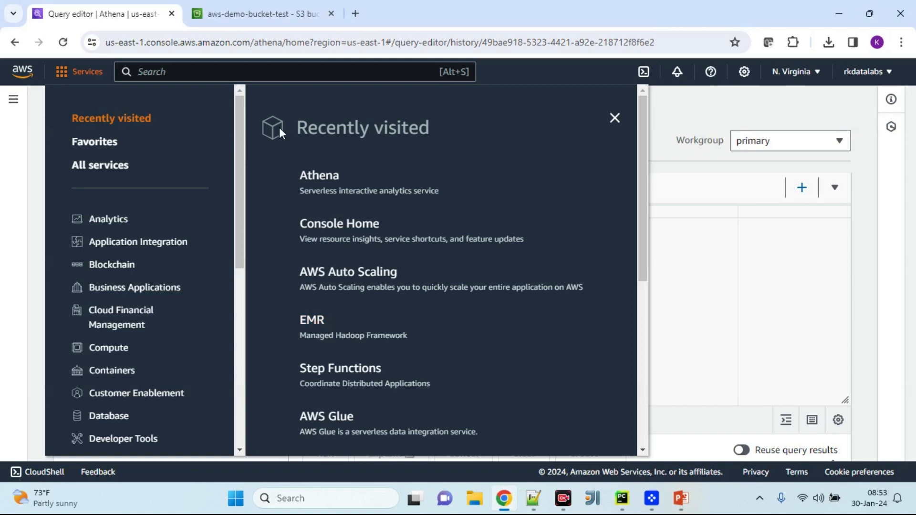
Open the Athena query editor and review which data sources and databases are available.
{"action": "left_click", "coordinate": [324, 182]}
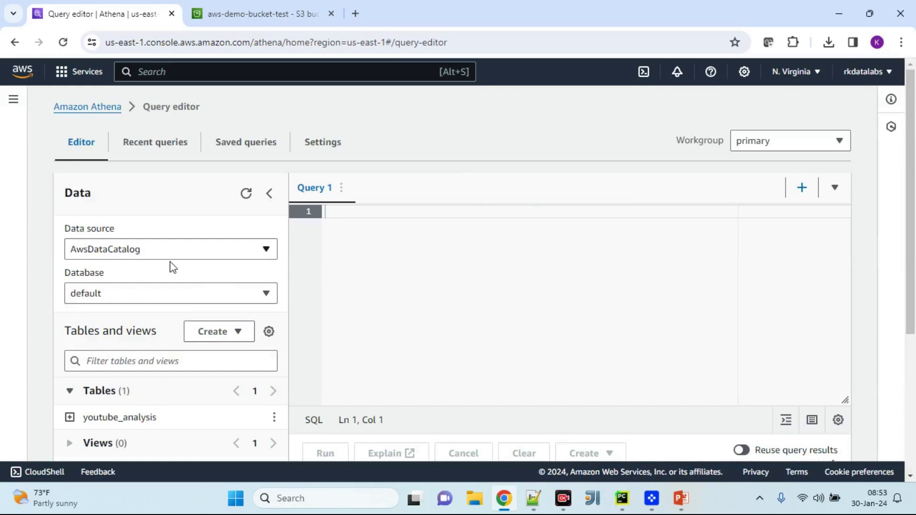
{"action": "left_click", "coordinate": [267, 250]}
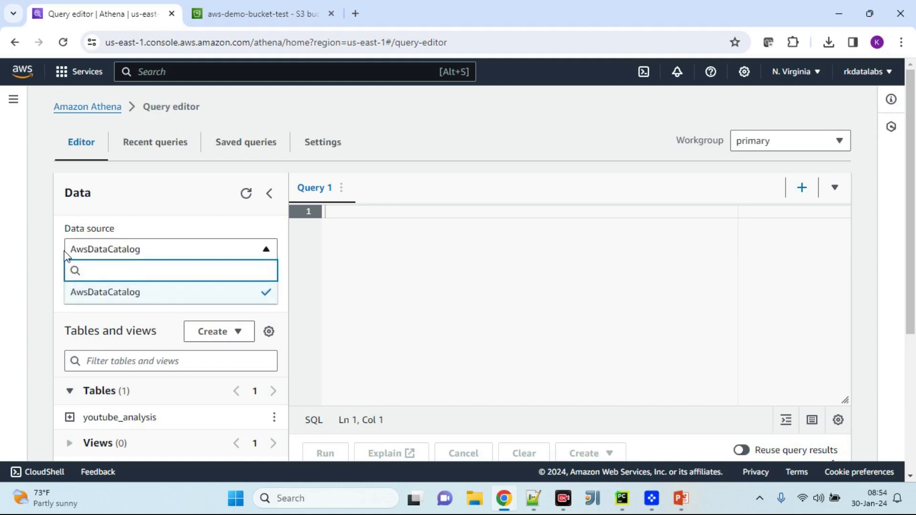
{"action": "left_click", "coordinate": [48, 253]}
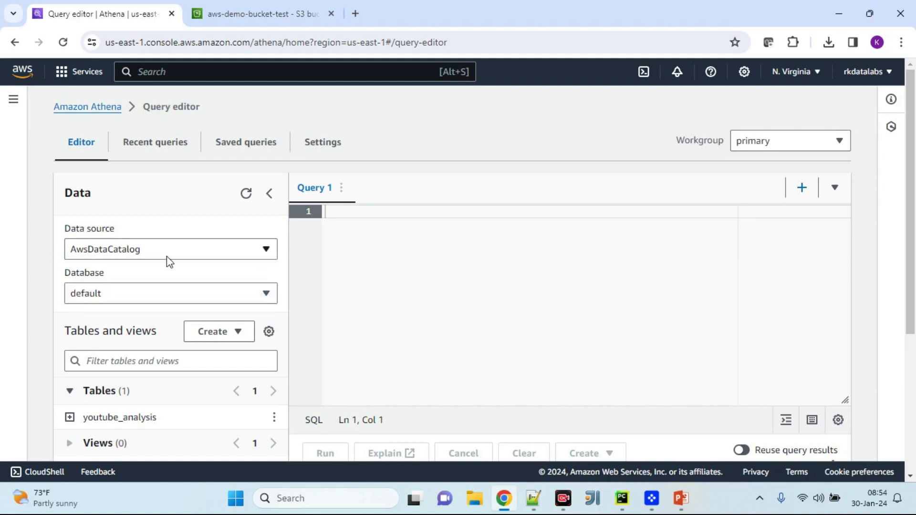
{"action": "left_click", "coordinate": [265, 298]}
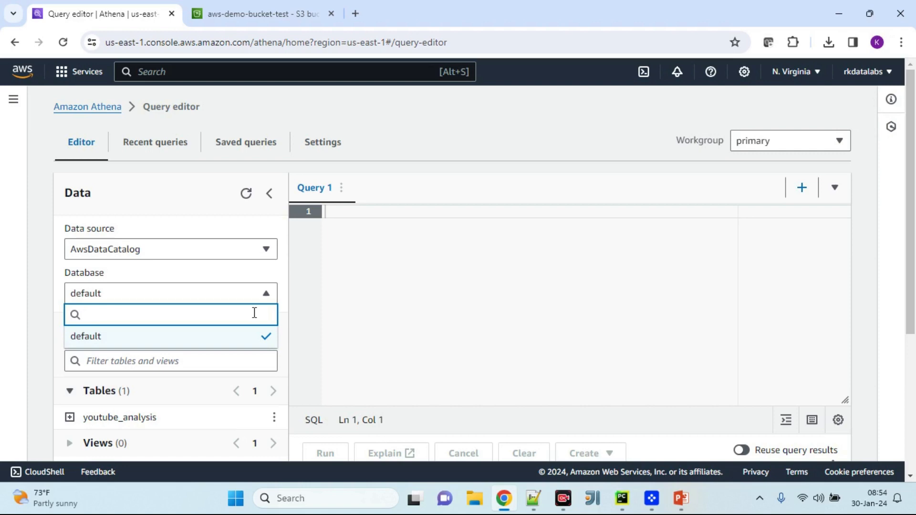
{"action": "scroll", "coordinate": [254, 315], "scroll_direction": "down", "scroll_amount": 1}
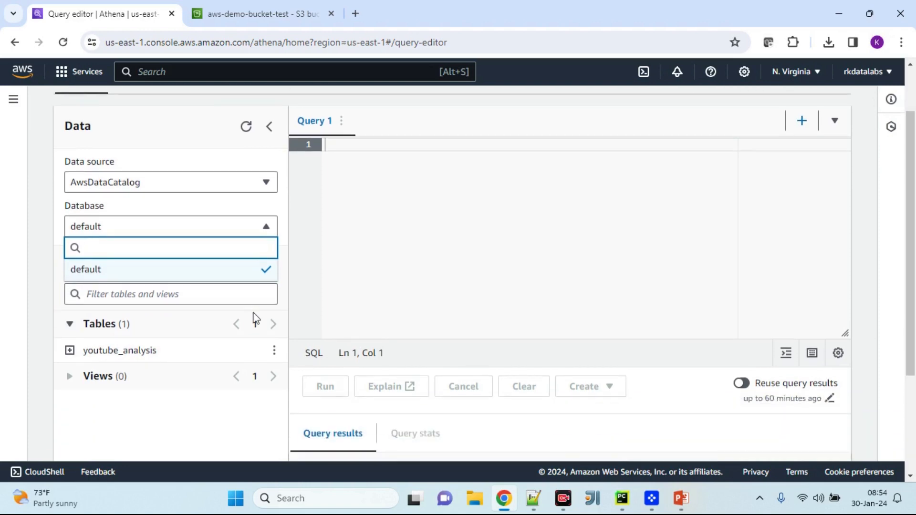
{"action": "left_click", "coordinate": [30, 305]}
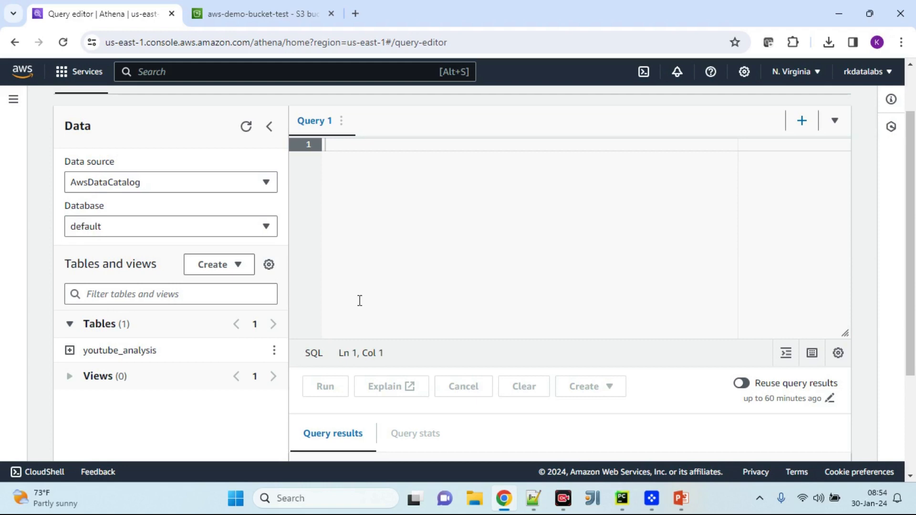
Start creating a table from S3 bucket data and name it test-table.
{"action": "left_click", "coordinate": [235, 270]}
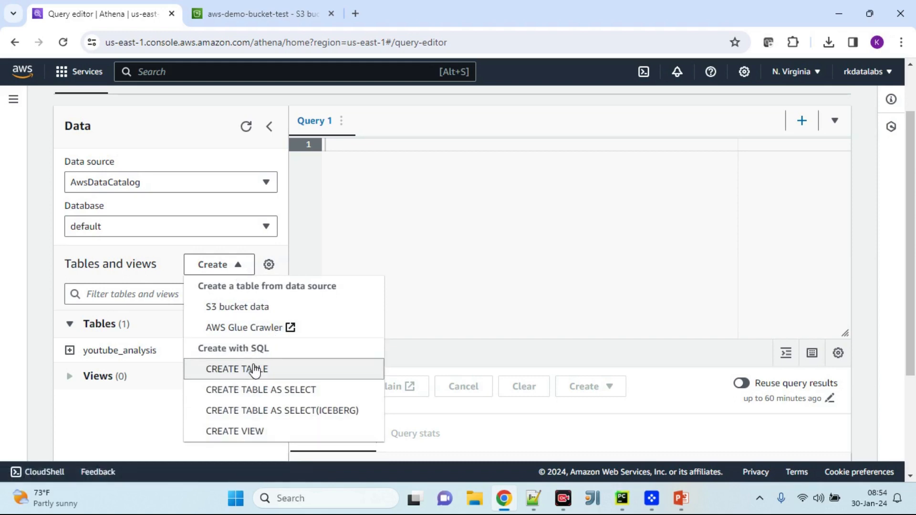
{"action": "left_click", "coordinate": [265, 309]}
{"action": "left_click", "coordinate": [297, 247]}
{"action": "type", "text": "test-table"}
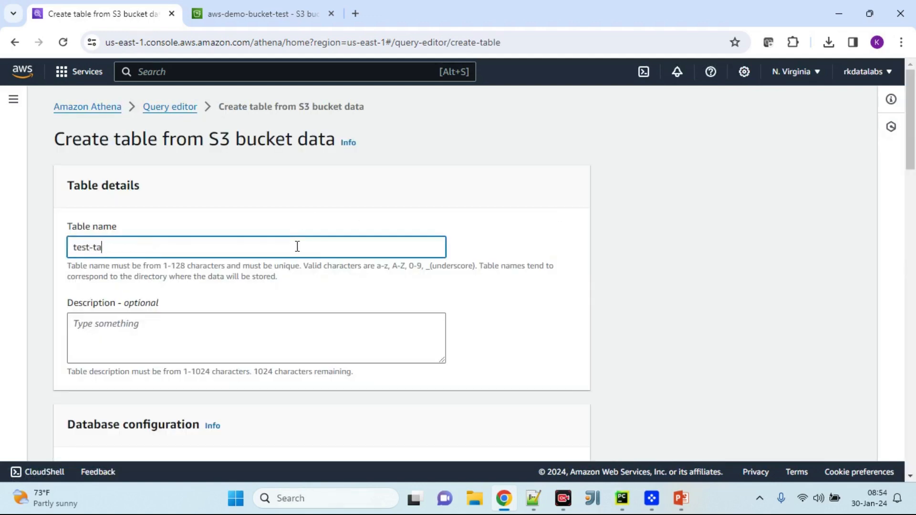
Open the S3 bucket browser for the location of the table's input data set.
{"action": "scroll", "coordinate": [292, 348], "scroll_direction": "down", "scroll_amount": 4}
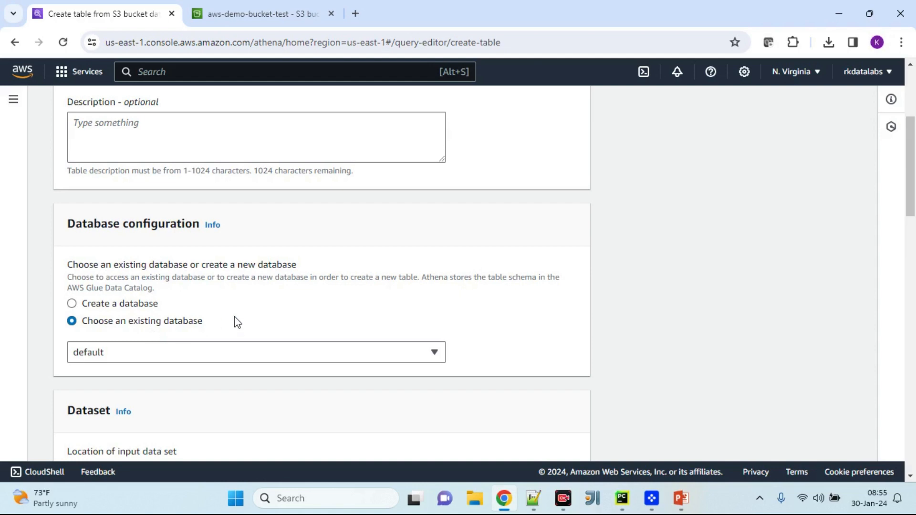
{"action": "scroll", "coordinate": [235, 321], "scroll_direction": "down", "scroll_amount": 7}
{"action": "left_click", "coordinate": [553, 146]}
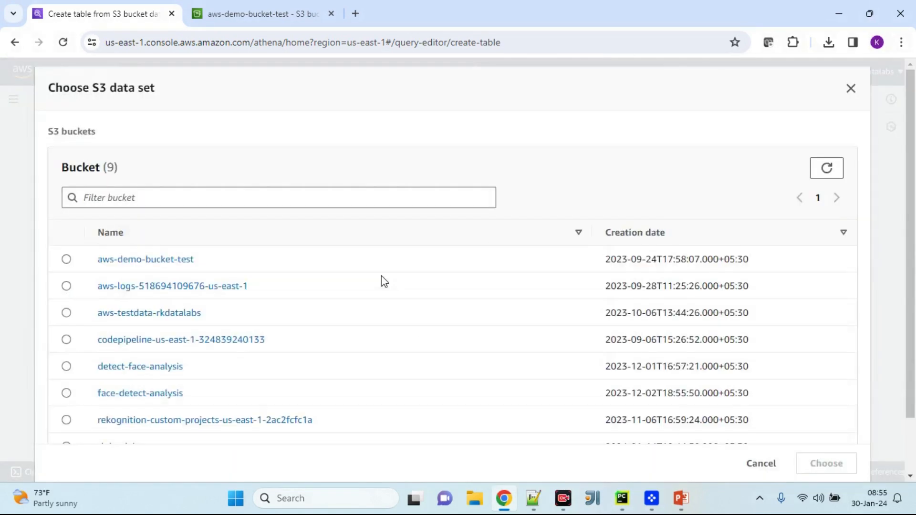
In the aws-demo-bucket-test S3 bucket, create a folder named aws-test-athena without specifying an encryption key.
{"action": "left_click", "coordinate": [276, 6]}
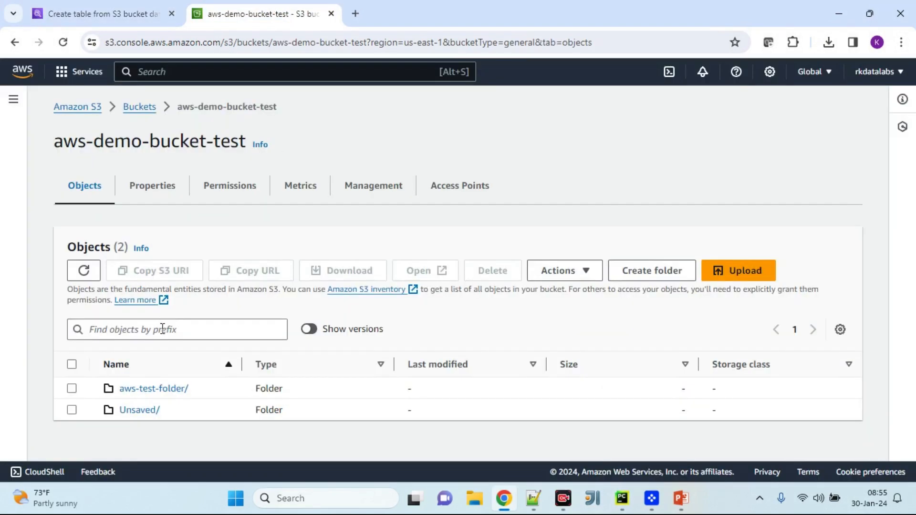
{"action": "left_click", "coordinate": [652, 270]}
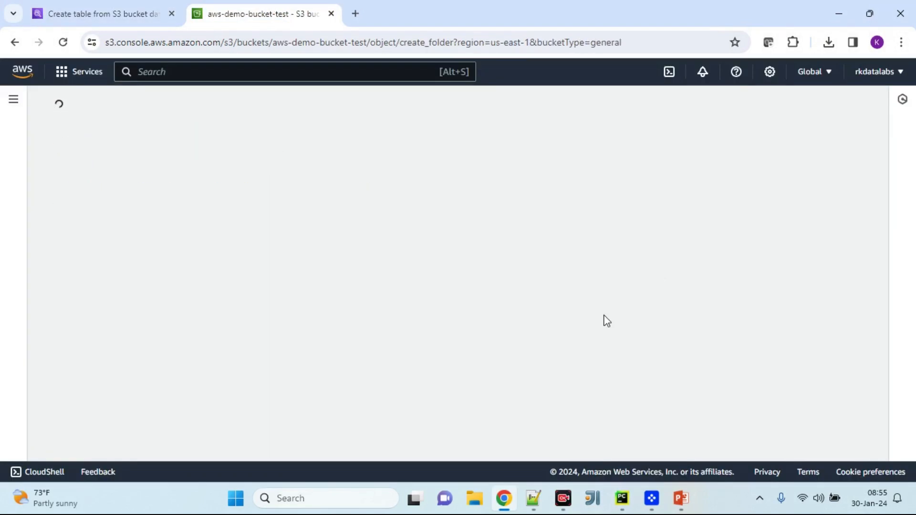
{"action": "type", "text": "aws"}
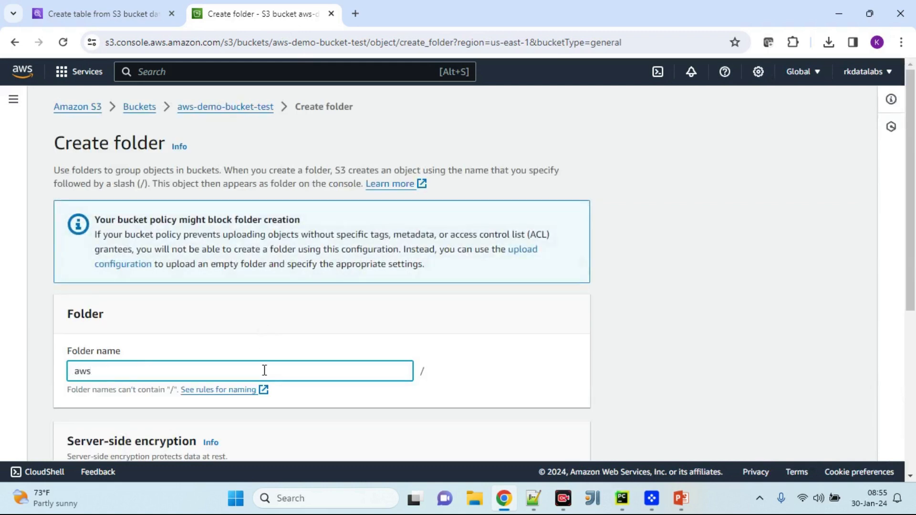
{"action": "type", "text": "-test-athena"}
{"action": "scroll", "coordinate": [620, 298], "scroll_direction": "down", "scroll_amount": 6}
{"action": "left_click", "coordinate": [548, 432]}
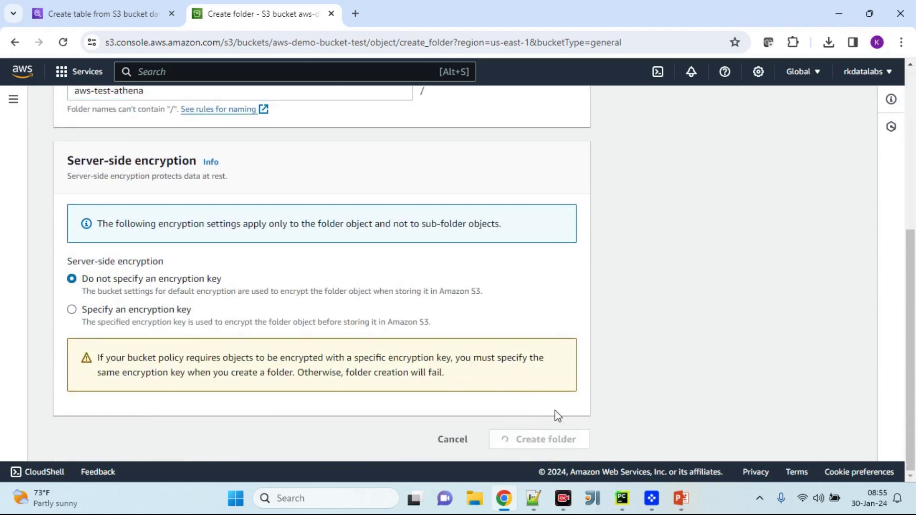
Upload the trending YouTube videos CSV dataset into the aws-test-athena folder.
{"action": "scroll", "coordinate": [522, 337], "scroll_direction": "down", "scroll_amount": 1}
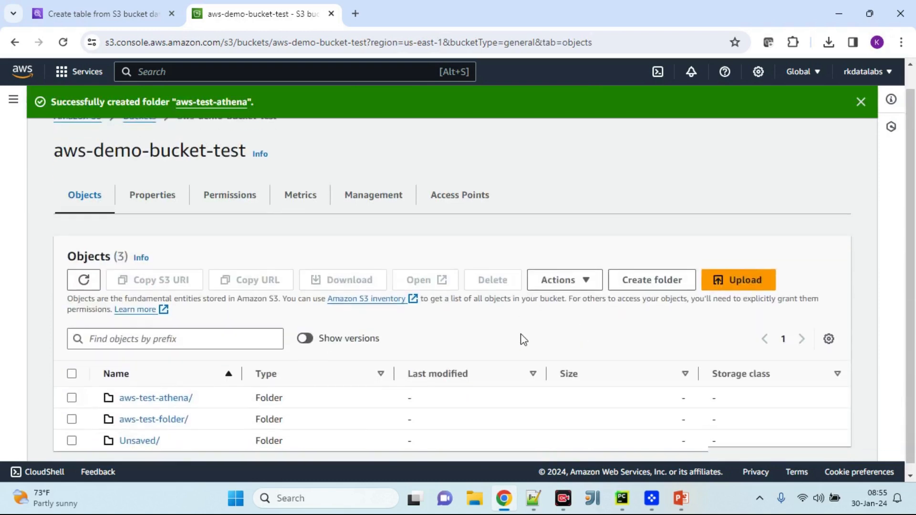
{"action": "left_click", "coordinate": [190, 379]}
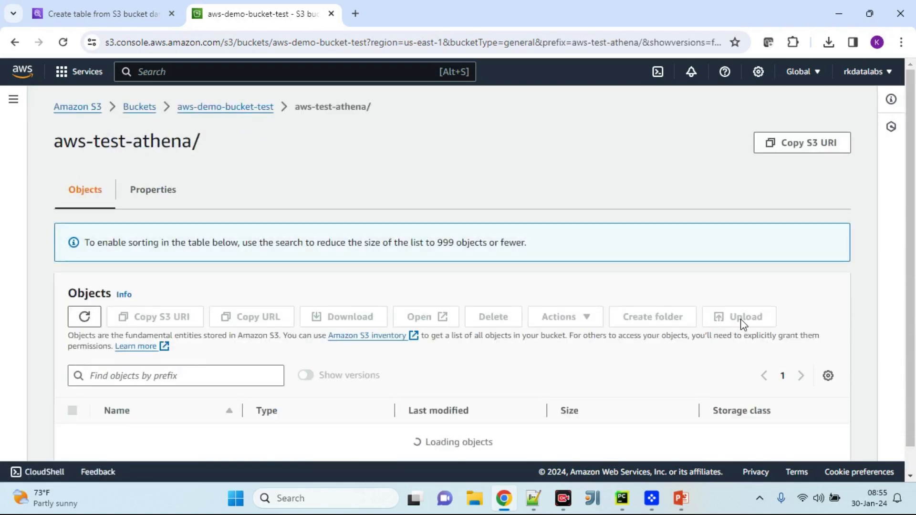
{"action": "left_click", "coordinate": [743, 281]}
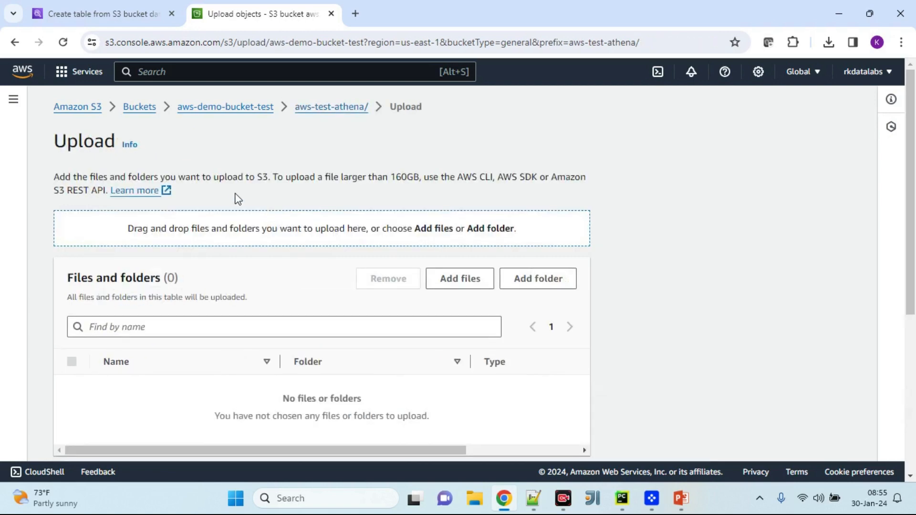
{"action": "left_click", "coordinate": [443, 273]}
{"action": "double_click", "coordinate": [181, 139]}
{"action": "scroll", "coordinate": [606, 320], "scroll_direction": "down", "scroll_amount": 3}
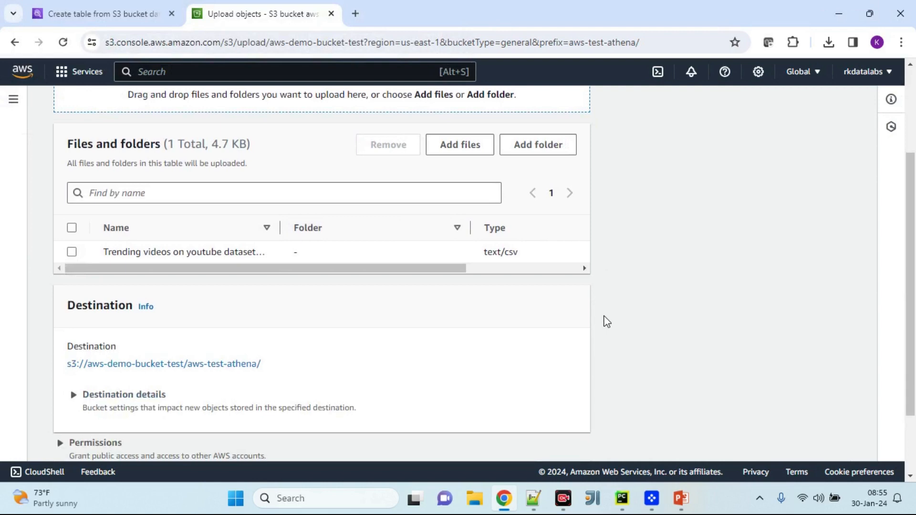
{"action": "scroll", "coordinate": [607, 321], "scroll_direction": "down", "scroll_amount": 3}
{"action": "left_click", "coordinate": [559, 437]}
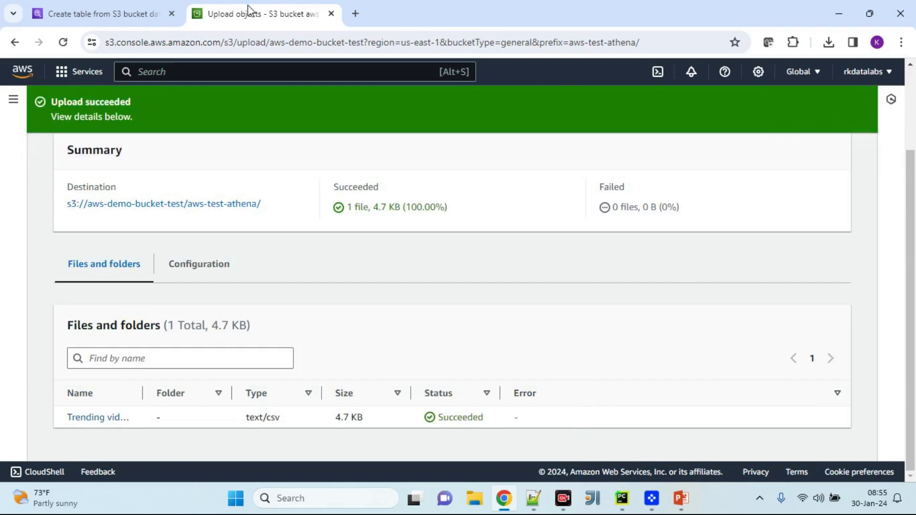
Back in the Athena table form, choose the aws-test-athena folder of aws-demo-bucket-test as the input data set location.
{"action": "left_click", "coordinate": [151, 16]}
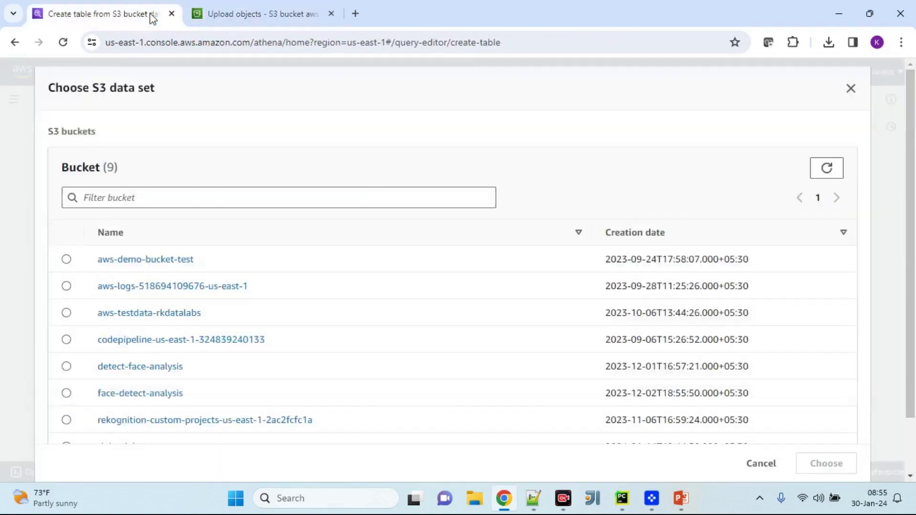
{"action": "left_click", "coordinate": [143, 260]}
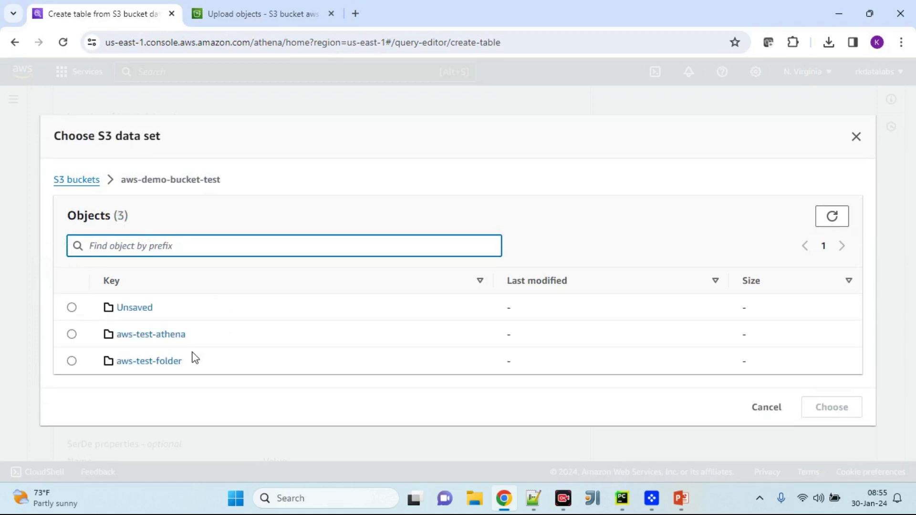
{"action": "left_click", "coordinate": [71, 334]}
{"action": "left_click", "coordinate": [818, 410]}
Set the table's file format to CSV after reviewing the available formats.
{"action": "scroll", "coordinate": [436, 337], "scroll_direction": "down", "scroll_amount": 2}
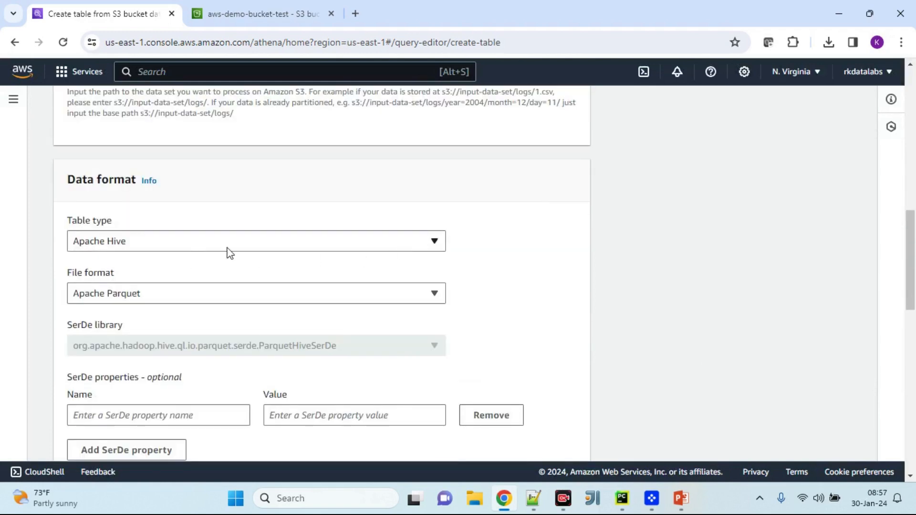
{"action": "left_click", "coordinate": [426, 294]}
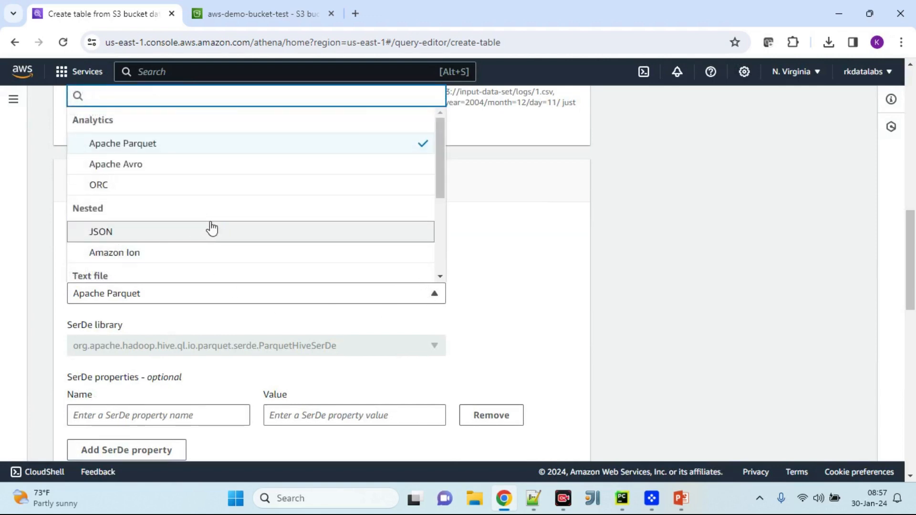
{"action": "scroll", "coordinate": [210, 227], "scroll_direction": "down", "scroll_amount": 3}
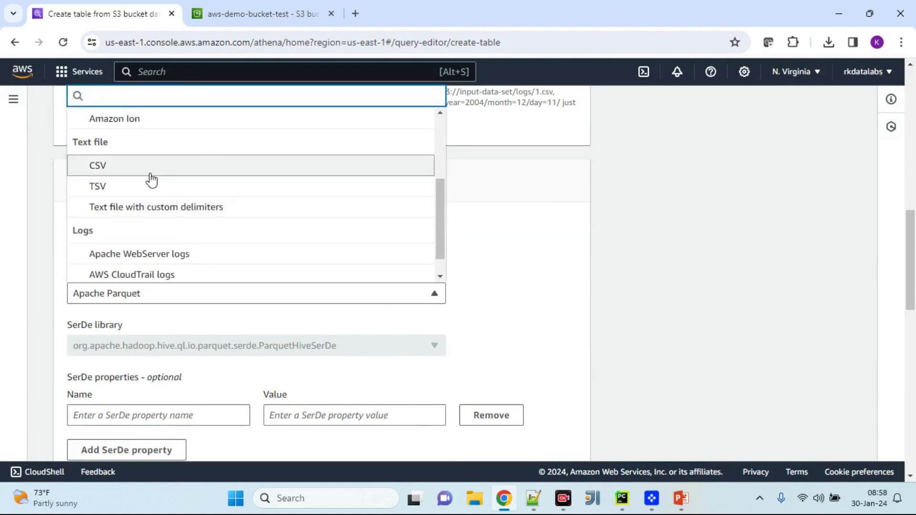
{"action": "scroll", "coordinate": [293, 222], "scroll_direction": "up", "scroll_amount": 3}
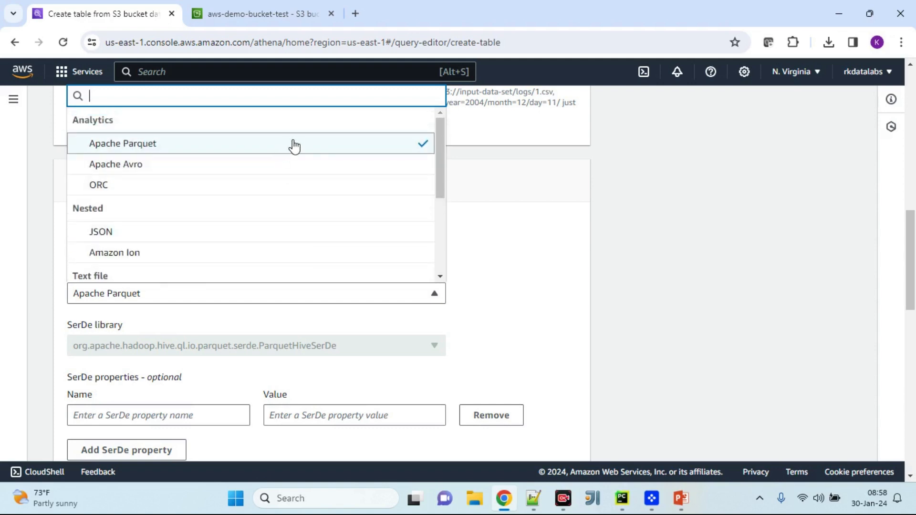
{"action": "scroll", "coordinate": [317, 229], "scroll_direction": "down", "scroll_amount": 3}
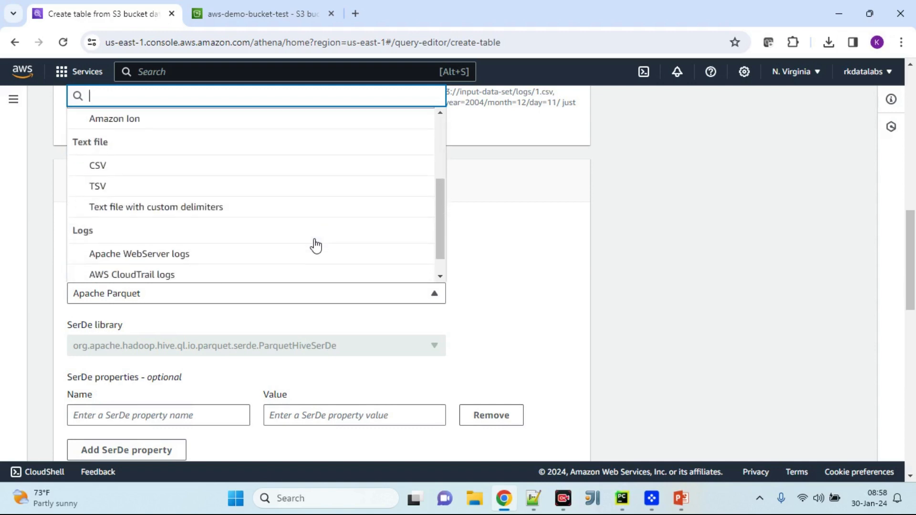
{"action": "left_click", "coordinate": [276, 175]}
Define the first table column as channelID with type string.
{"action": "scroll", "coordinate": [181, 359], "scroll_direction": "down", "scroll_amount": 7}
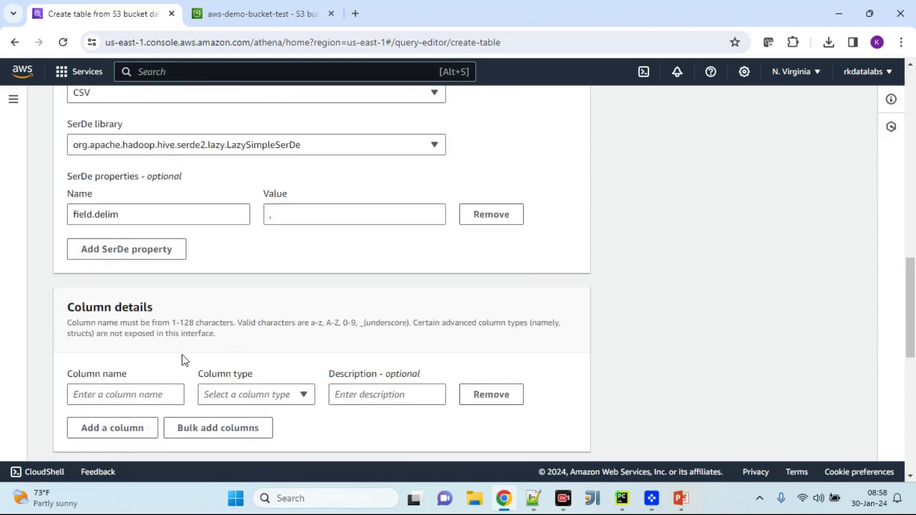
{"action": "left_click", "coordinate": [153, 258]}
{"action": "type", "text": "channelID"}
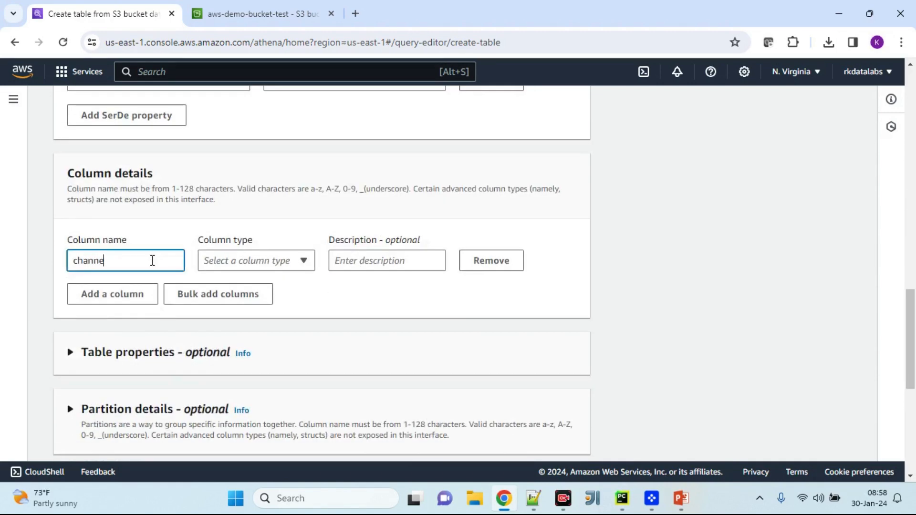
{"action": "left_click", "coordinate": [218, 271]}
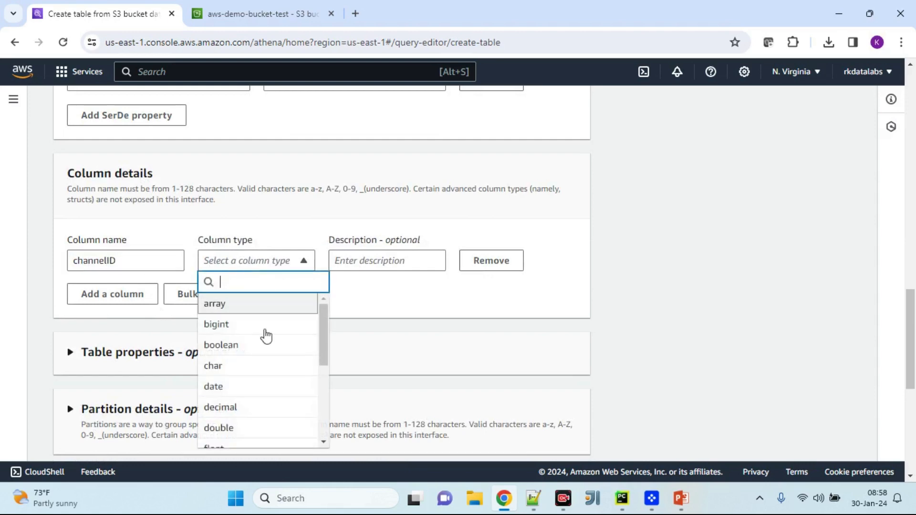
{"action": "scroll", "coordinate": [265, 333], "scroll_direction": "down", "scroll_amount": 3}
{"action": "left_click", "coordinate": [251, 359]}
Add a second column named channelName with type string and create the table.
{"action": "left_click", "coordinate": [146, 301]}
{"action": "left_click", "coordinate": [147, 321]}
{"action": "type", "text": "channelName"}
{"action": "left_click", "coordinate": [249, 323]}
{"action": "scroll", "coordinate": [254, 279], "scroll_direction": "down", "scroll_amount": 2}
{"action": "scroll", "coordinate": [255, 279], "scroll_direction": "down", "scroll_amount": 1}
{"action": "left_click", "coordinate": [256, 215]}
{"action": "scroll", "coordinate": [456, 367], "scroll_direction": "down", "scroll_amount": 8}
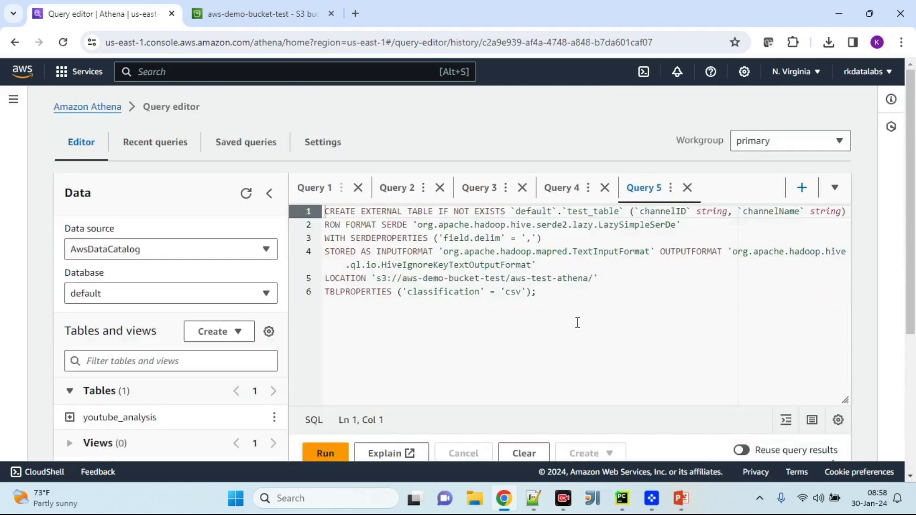
Preview the first 10 rows of test_table and review the query results.
{"action": "scroll", "coordinate": [577, 322], "scroll_direction": "down", "scroll_amount": 2}
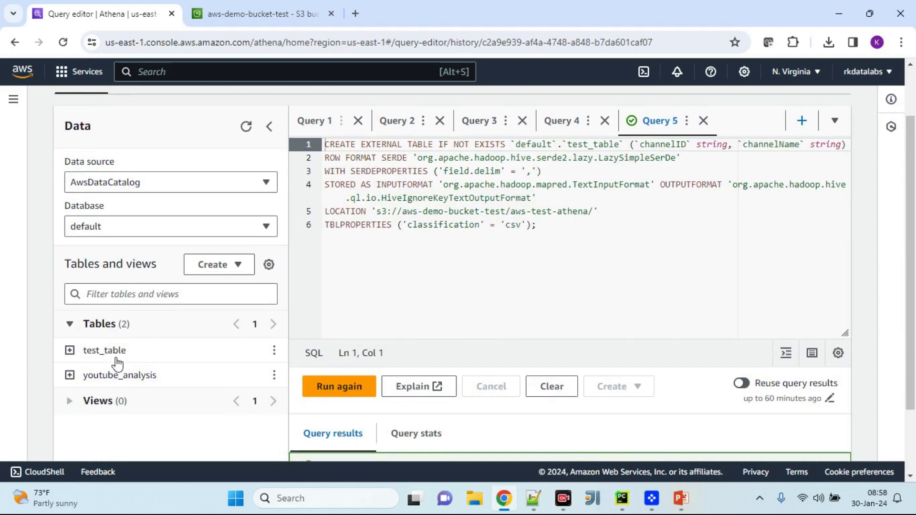
{"action": "left_click", "coordinate": [273, 352]}
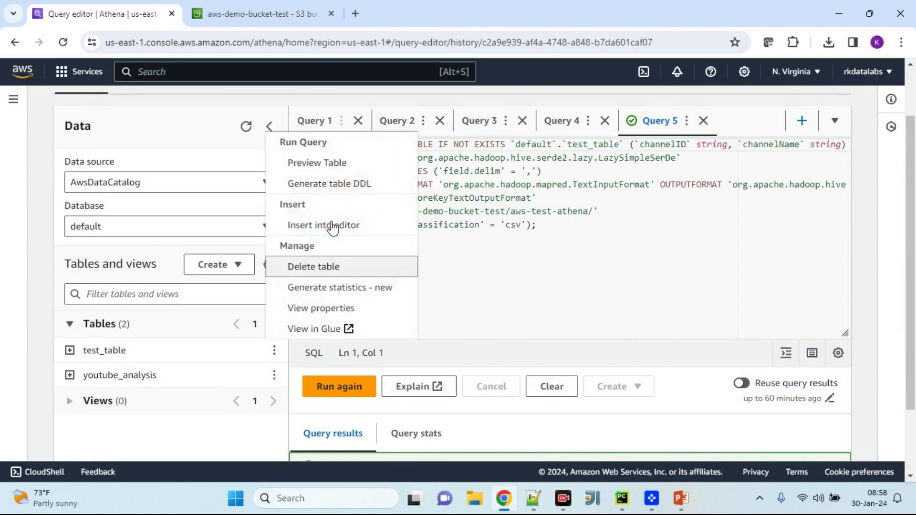
{"action": "left_click", "coordinate": [335, 164]}
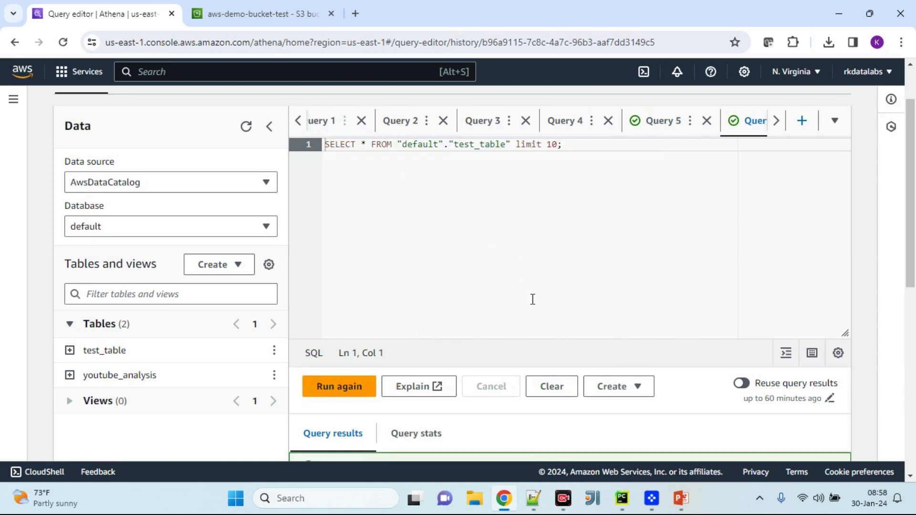
{"action": "scroll", "coordinate": [532, 298], "scroll_direction": "down", "scroll_amount": 5}
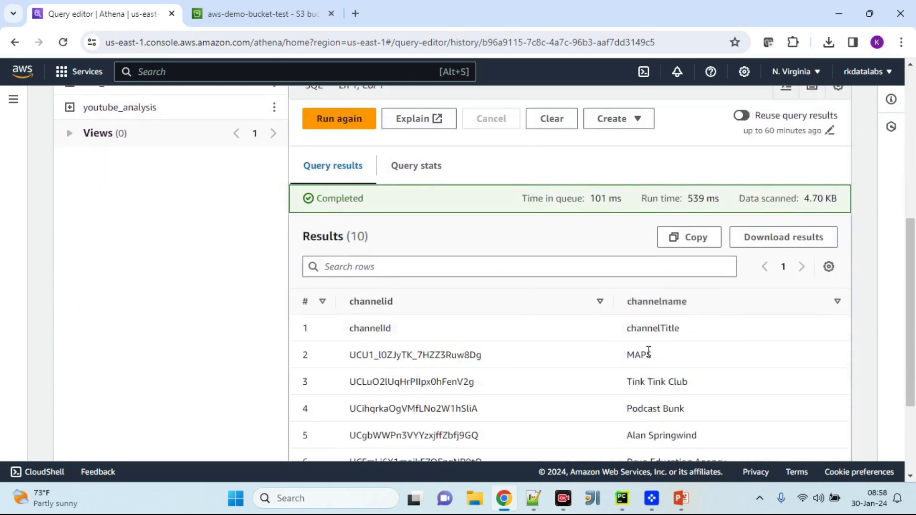
{"action": "scroll", "coordinate": [642, 364], "scroll_direction": "down", "scroll_amount": 3}
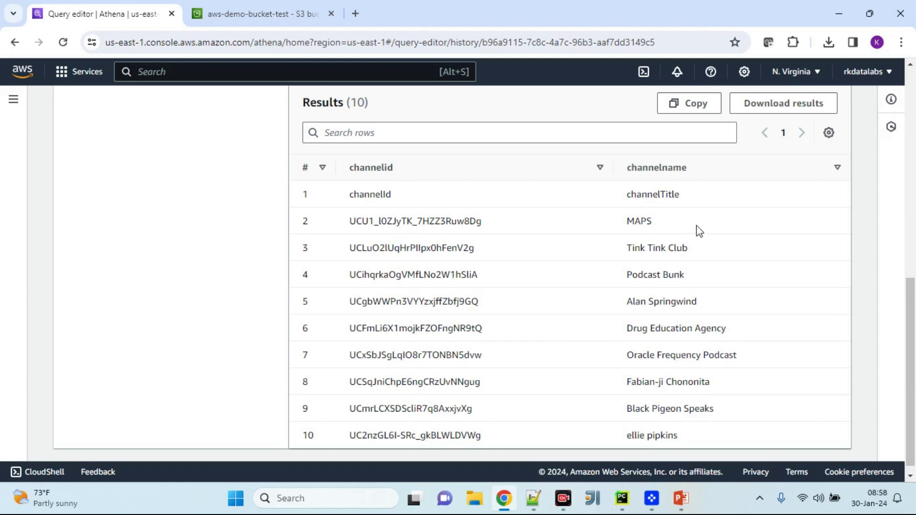
Rewrite the preview query as SELECT count(*) FROM "default"."test_table" and remove its row limit.
{"action": "scroll", "coordinate": [699, 231], "scroll_direction": "up", "scroll_amount": 5}
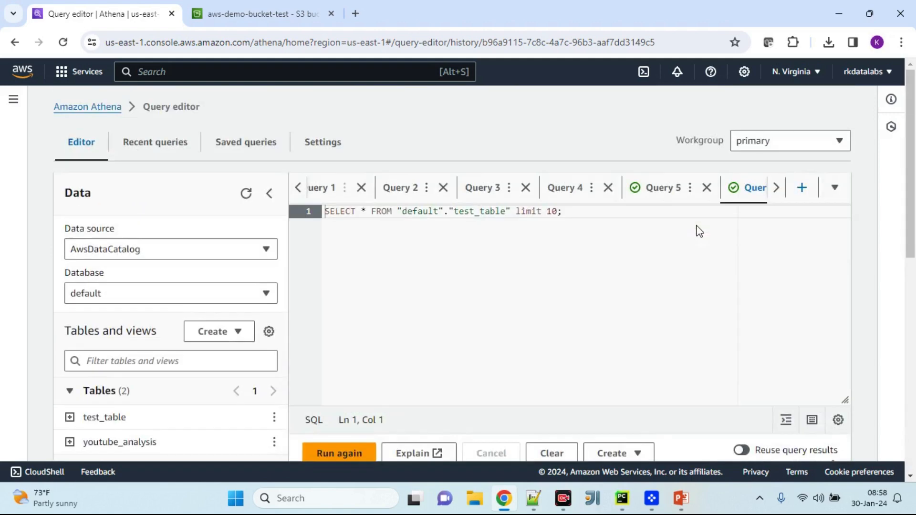
{"action": "left_click", "coordinate": [362, 213]}
{"action": "type", "text": "count("}
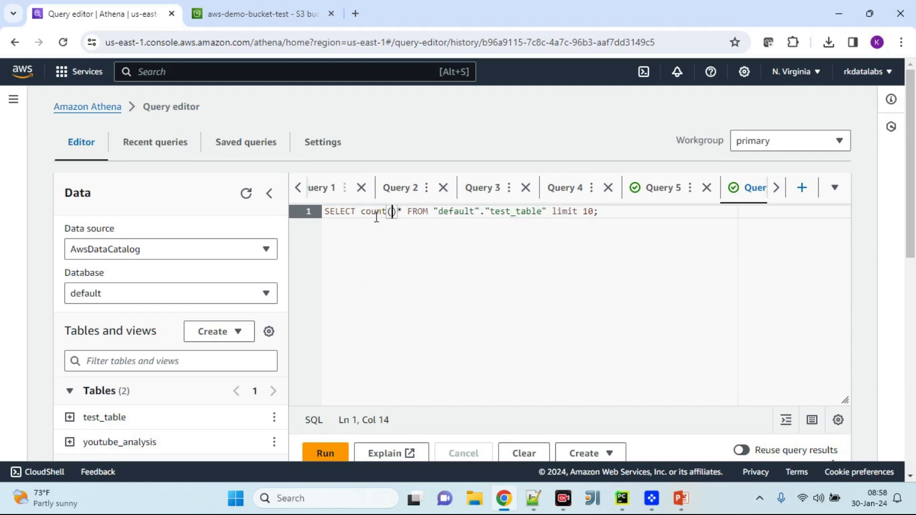
{"action": "key", "text": "Delete"}
{"action": "key", "text": "Right"}
{"action": "type", "text": ")"}
{"action": "left_click", "coordinate": [547, 212]}
{"action": "left_click", "coordinate": [594, 212], "text": "shift"}
{"action": "key", "text": "BackSpace"}
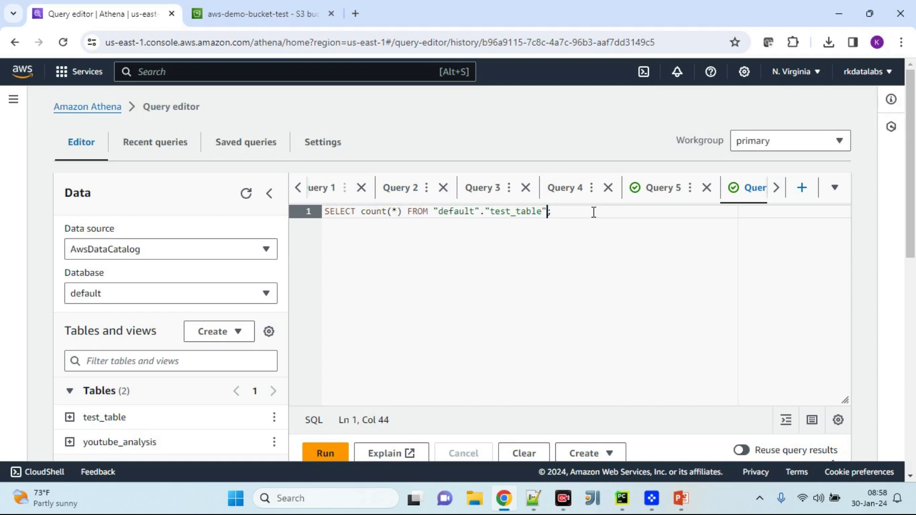
Run the count query on test_table and review its result.
{"action": "scroll", "coordinate": [470, 377], "scroll_direction": "down", "scroll_amount": 3}
{"action": "left_click", "coordinate": [325, 319]}
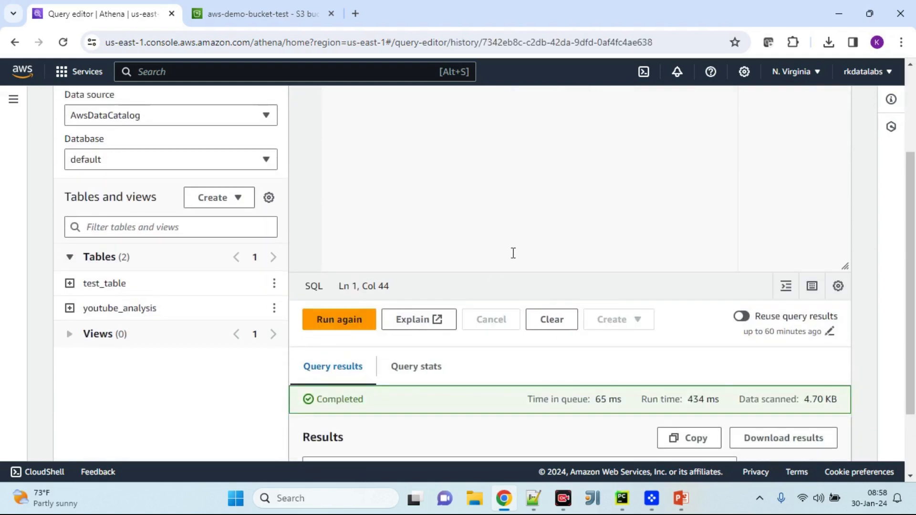
{"action": "scroll", "coordinate": [513, 255], "scroll_direction": "down", "scroll_amount": 2}
{"action": "scroll", "coordinate": [374, 367], "scroll_direction": "down", "scroll_amount": 1}
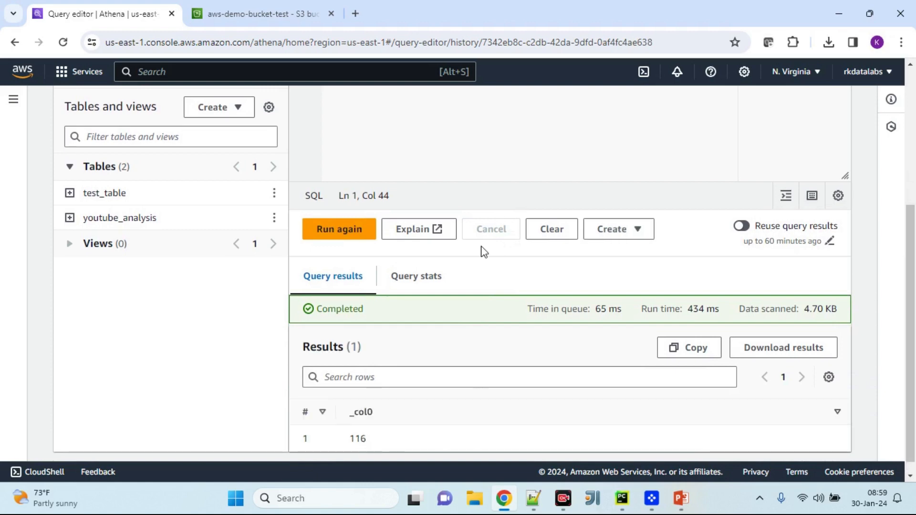
{"action": "scroll", "coordinate": [481, 321], "scroll_direction": "up", "scroll_amount": 4}
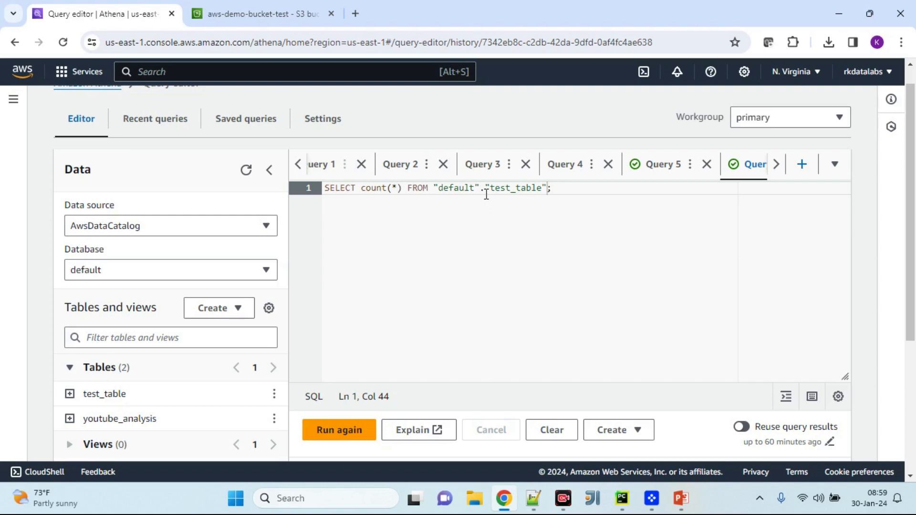
Start a new SQL CREATE TABLE query and clear all of its template text.
{"action": "scroll", "coordinate": [353, 301], "scroll_direction": "down", "scroll_amount": 1}
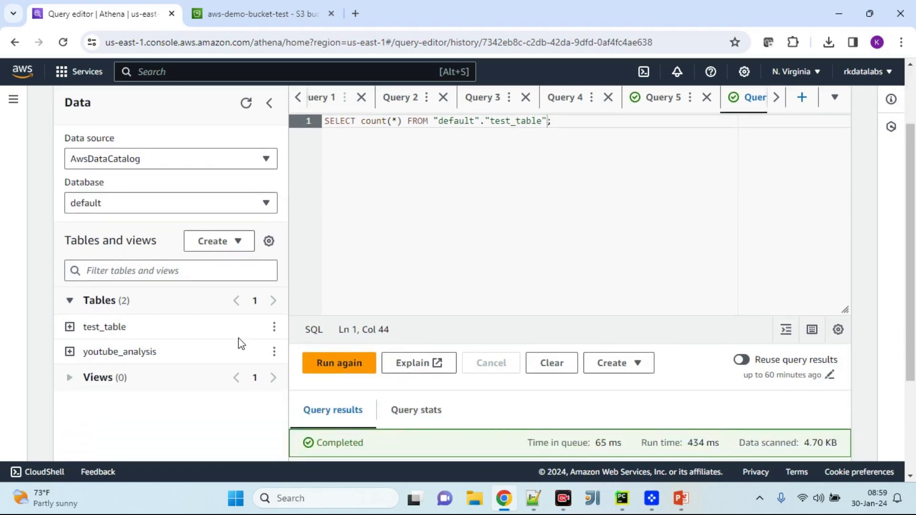
{"action": "left_click", "coordinate": [238, 243]}
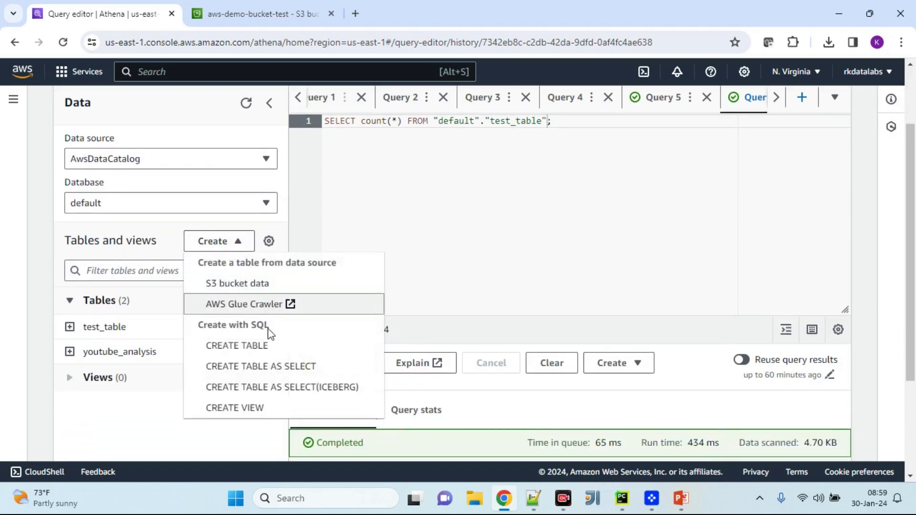
{"action": "left_click", "coordinate": [278, 345]}
{"action": "left_click", "coordinate": [546, 208]}
{"action": "key", "text": "ctrl+a"}
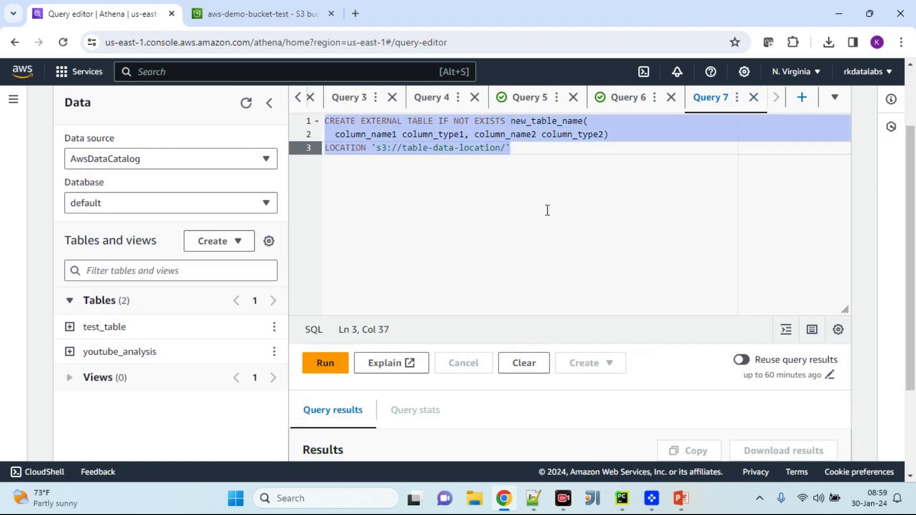
{"action": "key", "text": "BackSpace"}
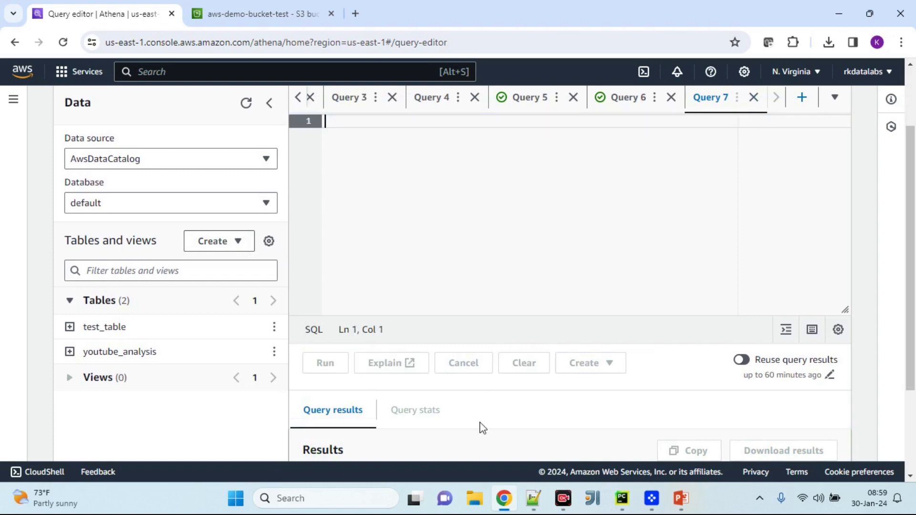
Fill the empty query with the prepared CREATE EXTERNAL TABLE statement for youtube_test_data, copied from the text editor.
{"action": "left_click", "coordinate": [535, 500]}
{"action": "key", "text": "alt+Tab"}
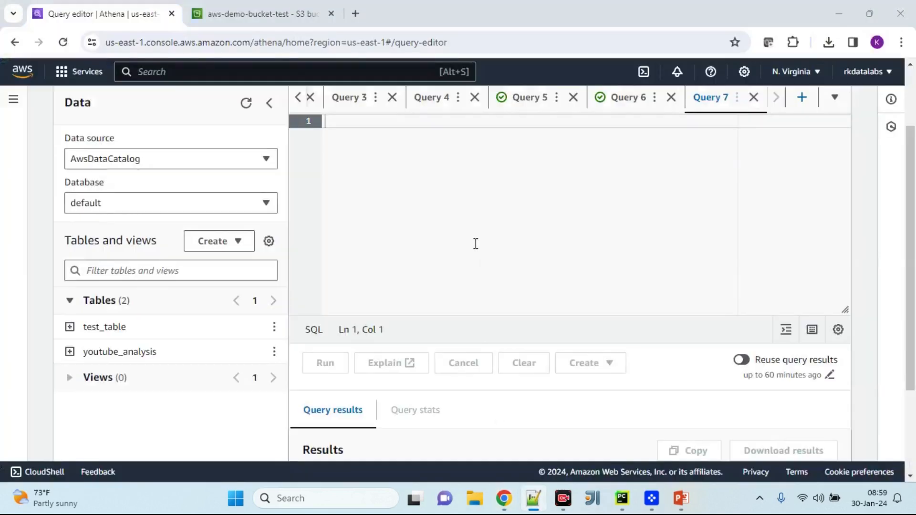
{"action": "type", "text": "CREATE EXTERNAL TABLE `youtube_test_data`(   `channelid` string,   `channelname` string) ROW FORMAT DELIMITED   FIELDS TERMINATED BY ',' STORED AS INPUTFORMAT   'org.apache.hadoop.mapred.TextInputFormat' OUTPUTFORMAT   'org.apache.hadoop.hive.ql.io.HiveIgnoreKeyTextOutputFormat' LOCATION   's3://aws-demo-bucket-test/aws-test-folder' TBLPROPERTIES (   'classification'='csv')"}
{"action": "left_click", "coordinate": [480, 121]}
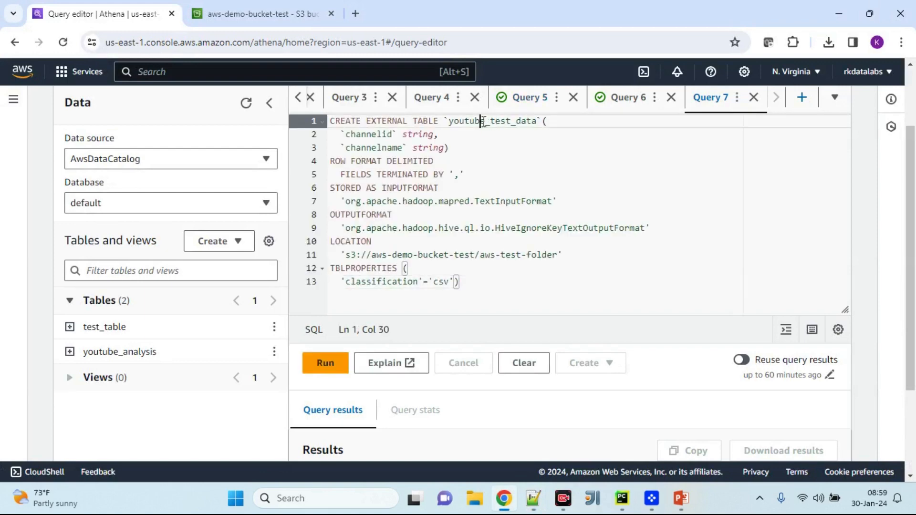
Rename the table in the CREATE EXTERNAL TABLE statement to youtube_test_data_1 and review the statement.
{"action": "left_click", "coordinate": [537, 122]}
{"action": "type", "text": "_1"}
{"action": "scroll", "coordinate": [501, 186], "scroll_direction": "down", "scroll_amount": 3}
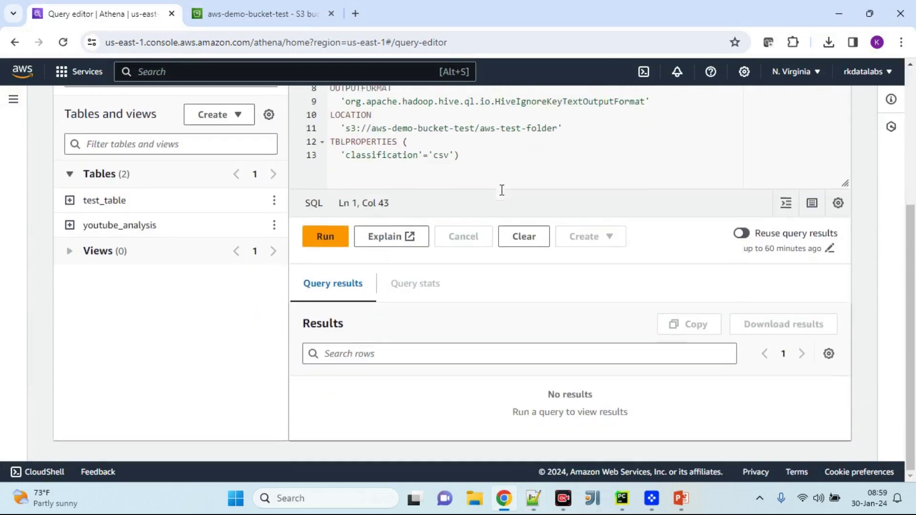
{"action": "scroll", "coordinate": [480, 202], "scroll_direction": "up", "scroll_amount": 3}
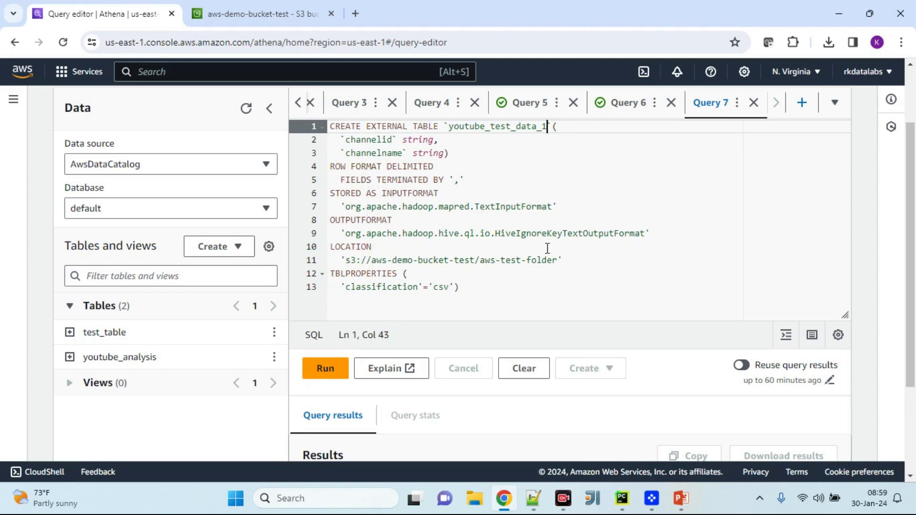
Set the table location to s3://aws-demo-bucket-test/aws-test-athena and run the CREATE EXTERNAL TABLE statement.
{"action": "double_click", "coordinate": [531, 260]}
{"action": "type", "text": "athena"}
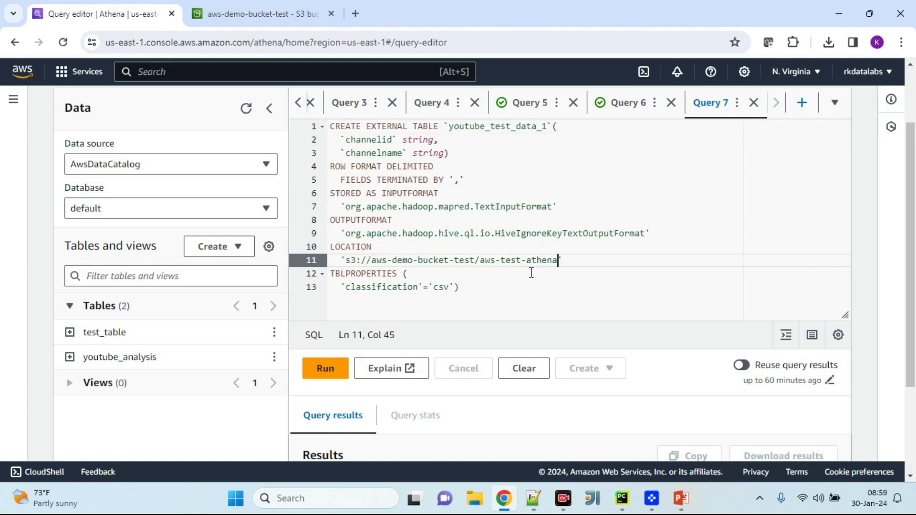
{"action": "left_click", "coordinate": [334, 368]}
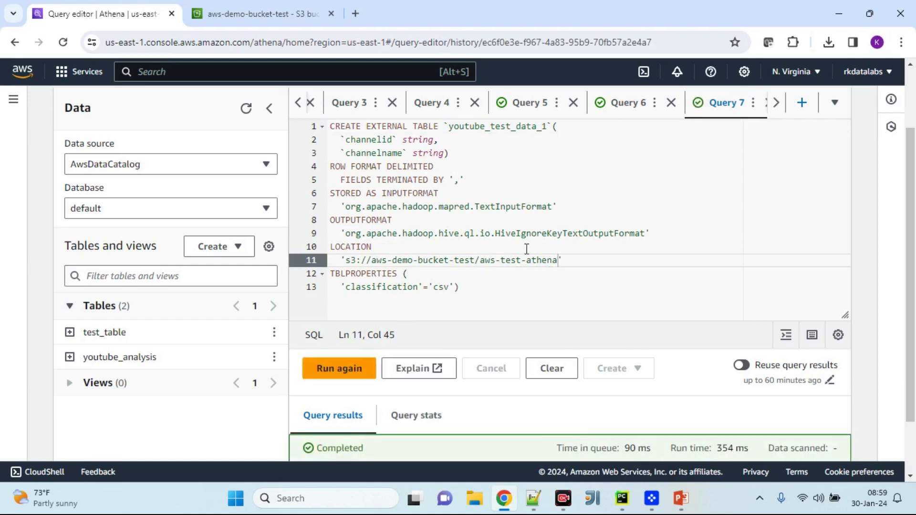
{"action": "scroll", "coordinate": [527, 248], "scroll_direction": "down", "scroll_amount": 2}
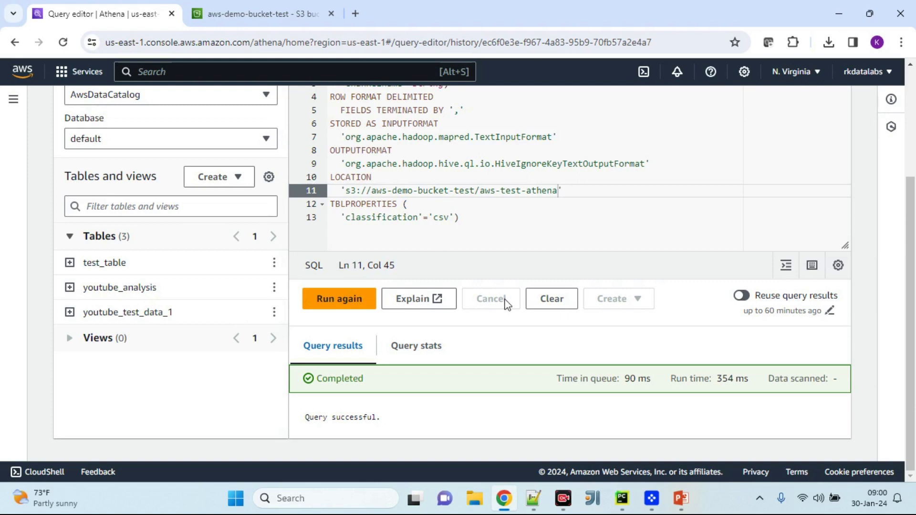
{"action": "scroll", "coordinate": [506, 304], "scroll_direction": "up", "scroll_amount": 3}
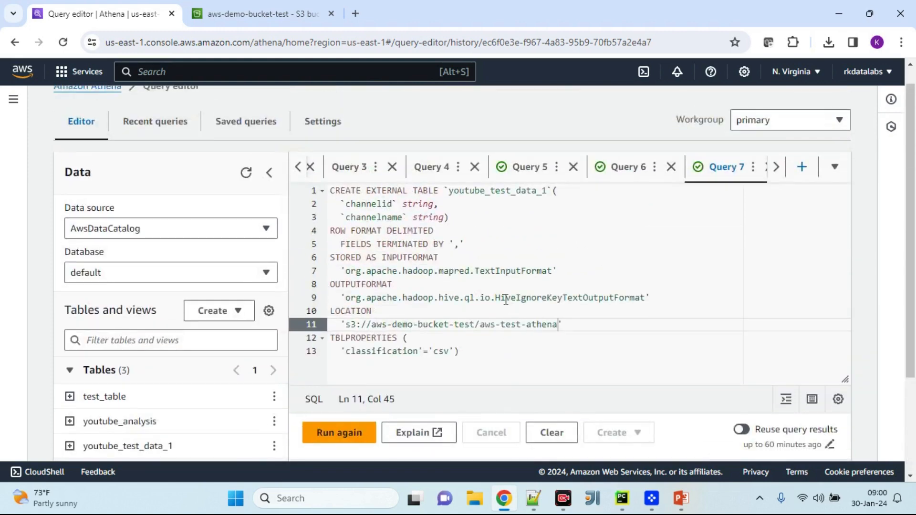
View youtube_test_data_1 in AWS Glue, review its table details and schema, and open the list of all tables.
{"action": "scroll", "coordinate": [506, 299], "scroll_direction": "down", "scroll_amount": 2}
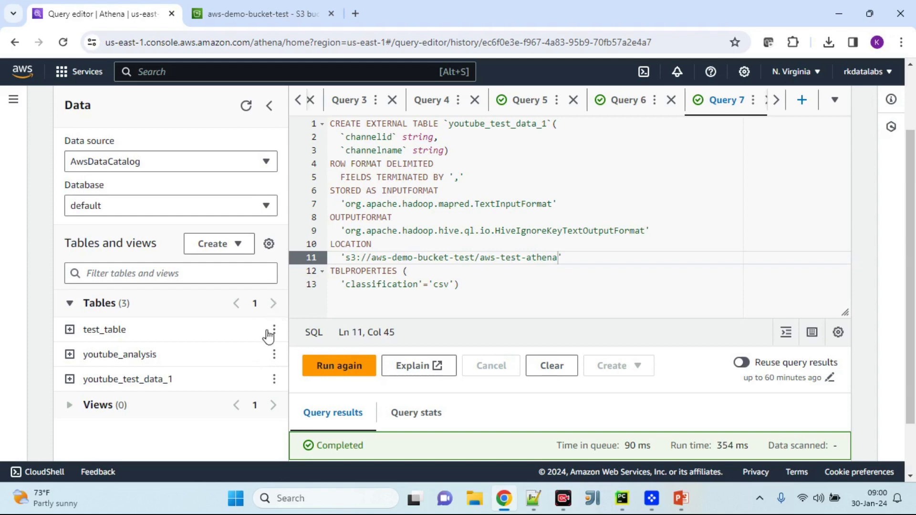
{"action": "left_click", "coordinate": [274, 379]}
{"action": "scroll", "coordinate": [334, 294], "scroll_direction": "down", "scroll_amount": 2}
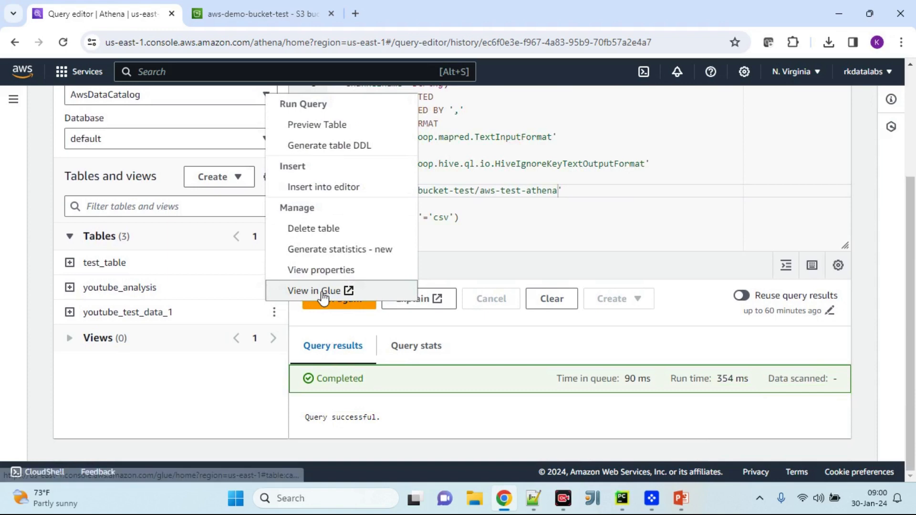
{"action": "left_click", "coordinate": [319, 292]}
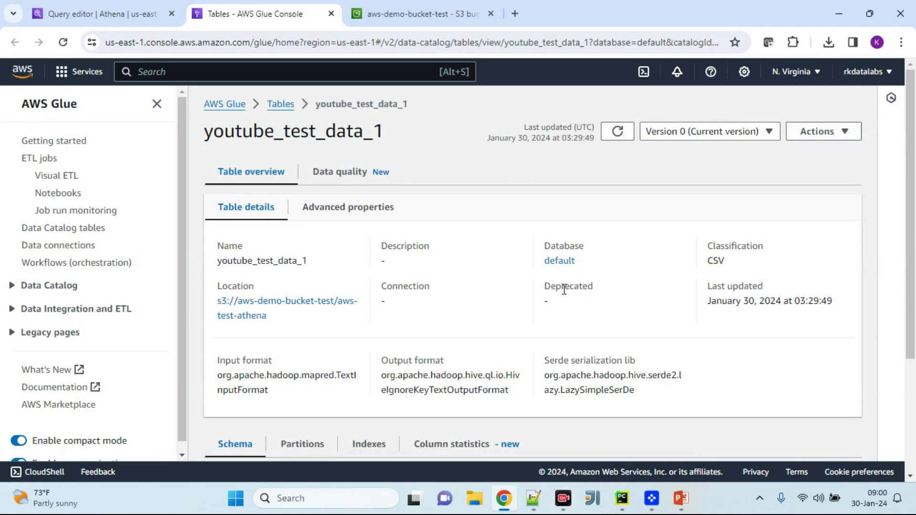
{"action": "scroll", "coordinate": [563, 289], "scroll_direction": "down", "scroll_amount": 4}
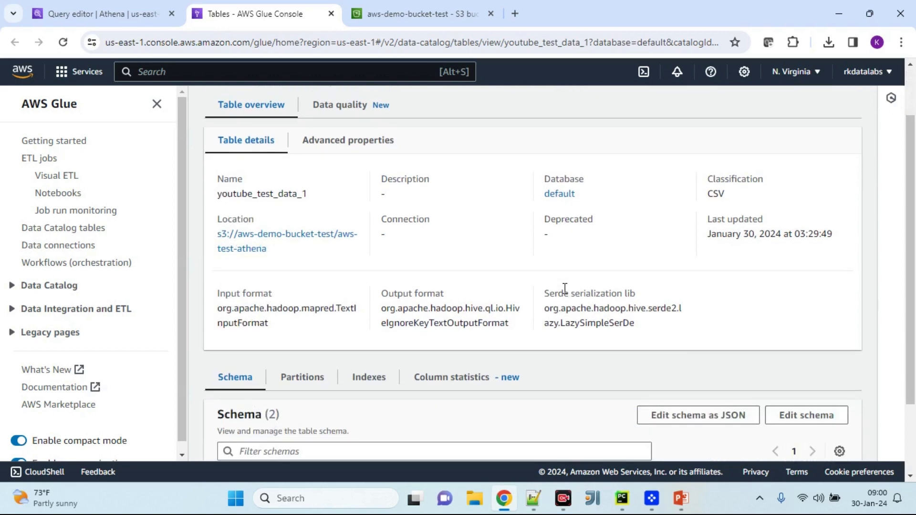
{"action": "scroll", "coordinate": [560, 335], "scroll_direction": "up", "scroll_amount": 3}
{"action": "scroll", "coordinate": [561, 336], "scroll_direction": "up", "scroll_amount": 1}
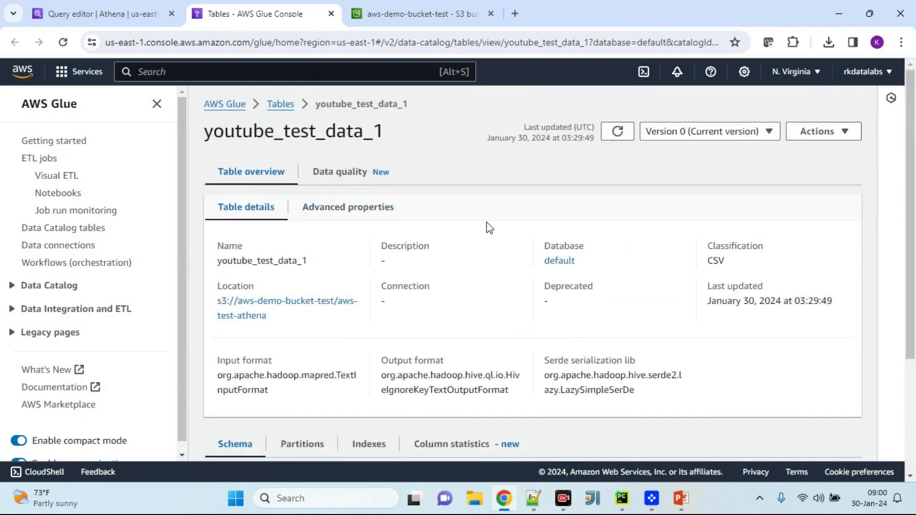
{"action": "left_click", "coordinate": [284, 104]}
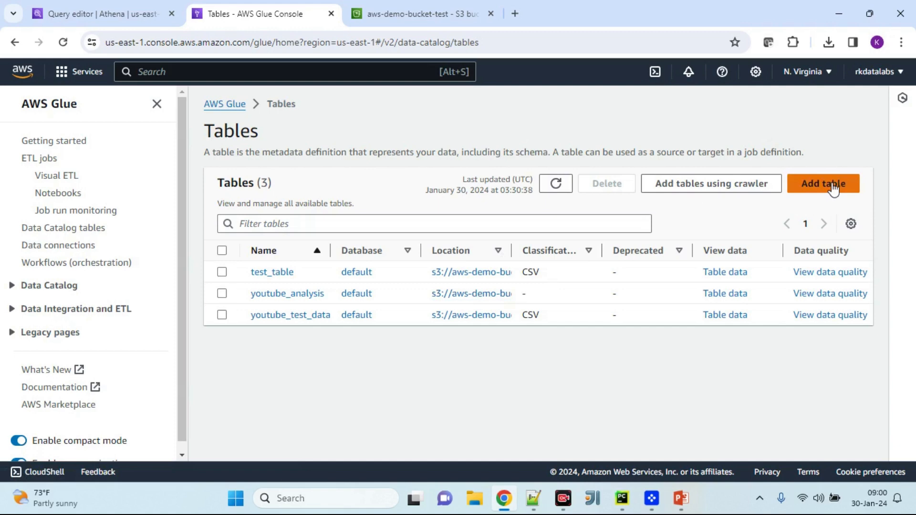
Return to the Athena query editor and open an earlier DROP TABLE `test_table` query from the recent queries.
{"action": "left_click", "coordinate": [113, 15]}
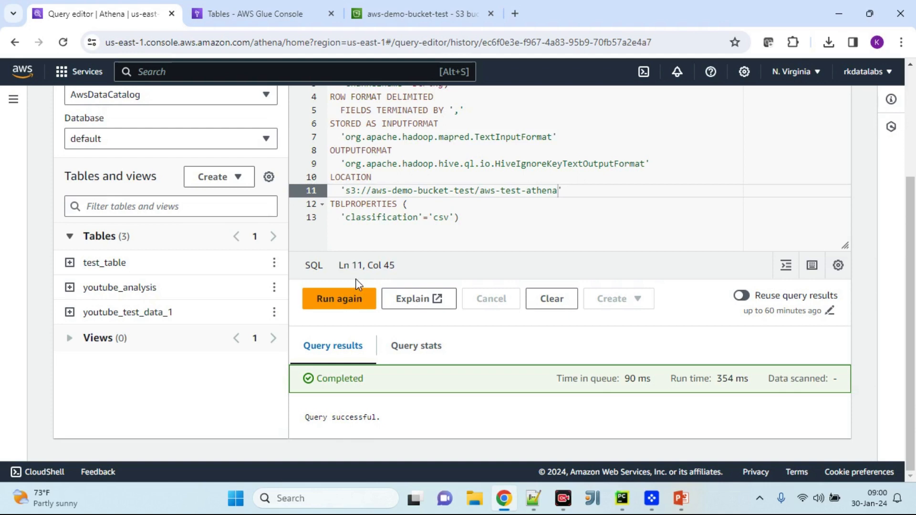
{"action": "scroll", "coordinate": [356, 278], "scroll_direction": "up", "scroll_amount": 3}
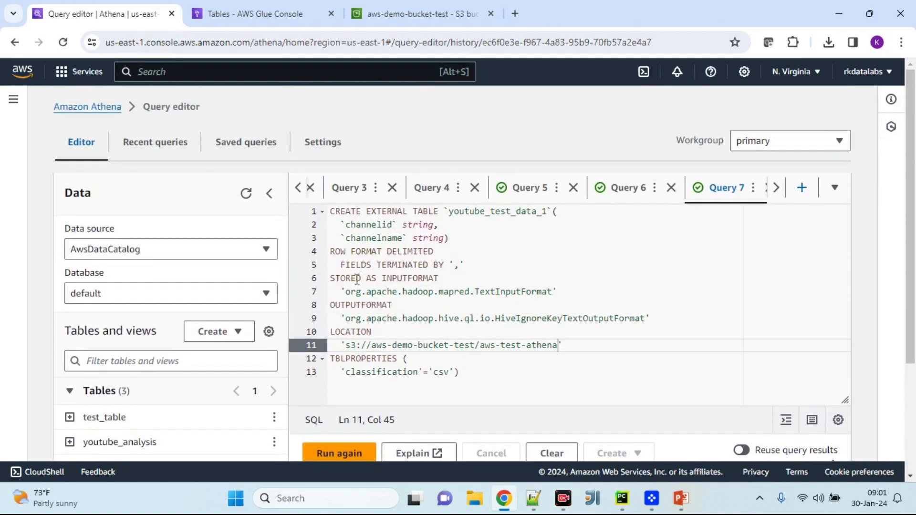
{"action": "left_click", "coordinate": [133, 142]}
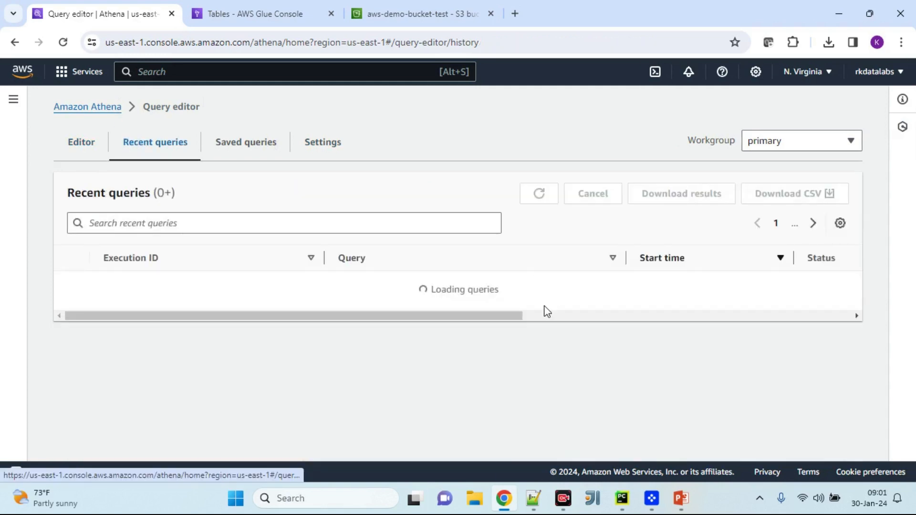
{"action": "scroll", "coordinate": [296, 326], "scroll_direction": "down", "scroll_amount": 3}
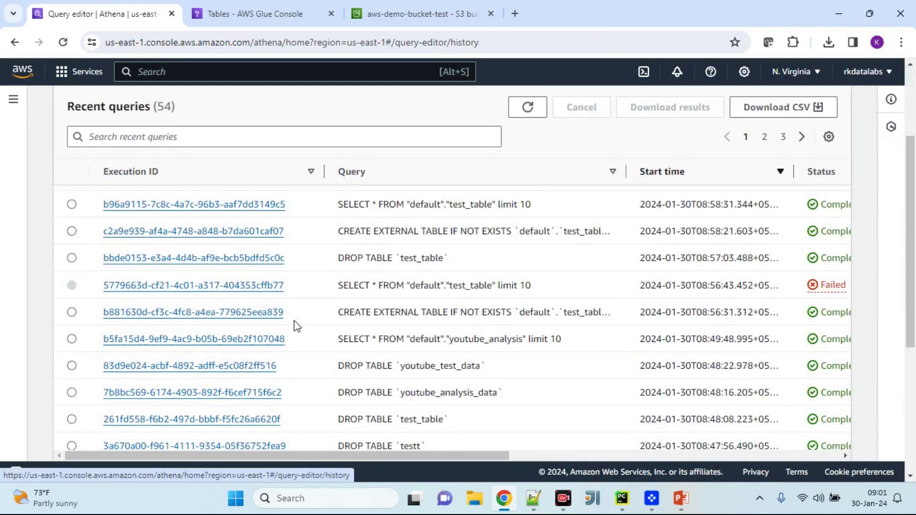
{"action": "scroll", "coordinate": [297, 326], "scroll_direction": "down", "scroll_amount": 3}
{"action": "left_click", "coordinate": [203, 285]}
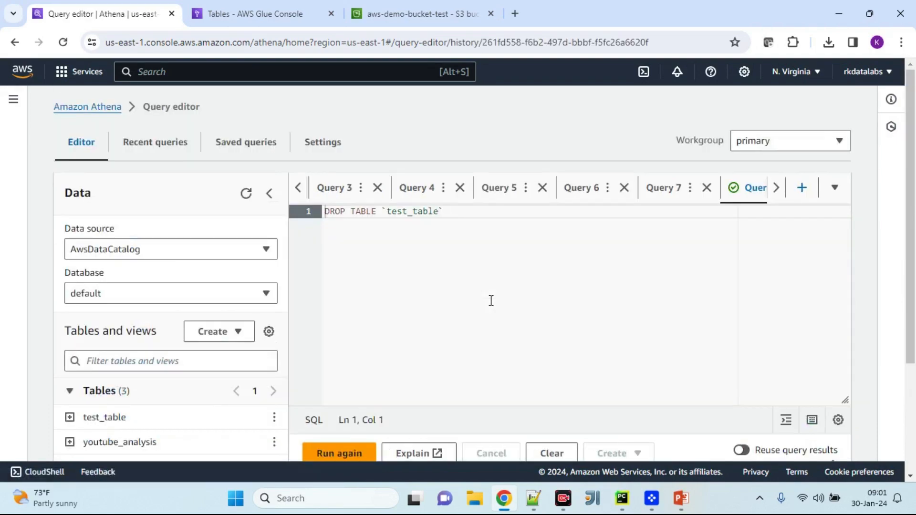
Open the earlier CREATE EXTERNAL TABLE youtube_test_data1 query from the recent queries and examine its S3 location.
{"action": "left_click", "coordinate": [175, 144]}
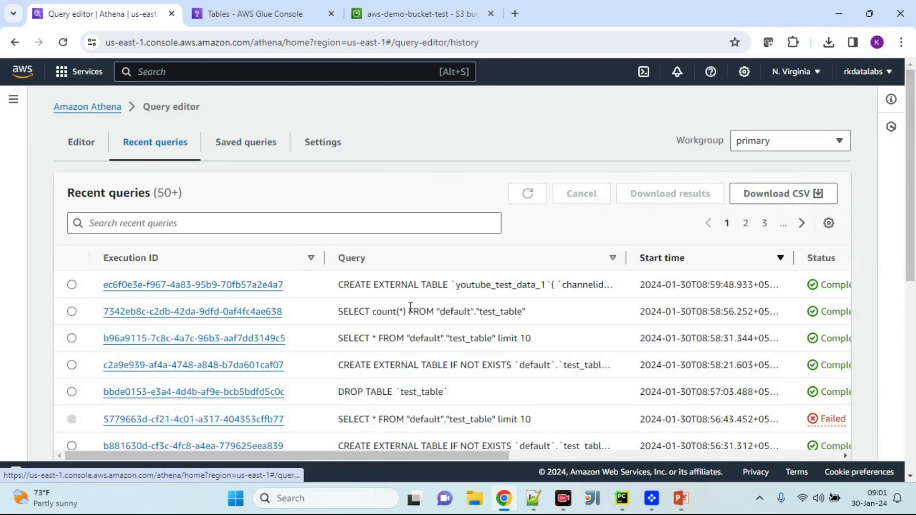
{"action": "scroll", "coordinate": [410, 307], "scroll_direction": "down", "scroll_amount": 4}
{"action": "left_click", "coordinate": [262, 432]}
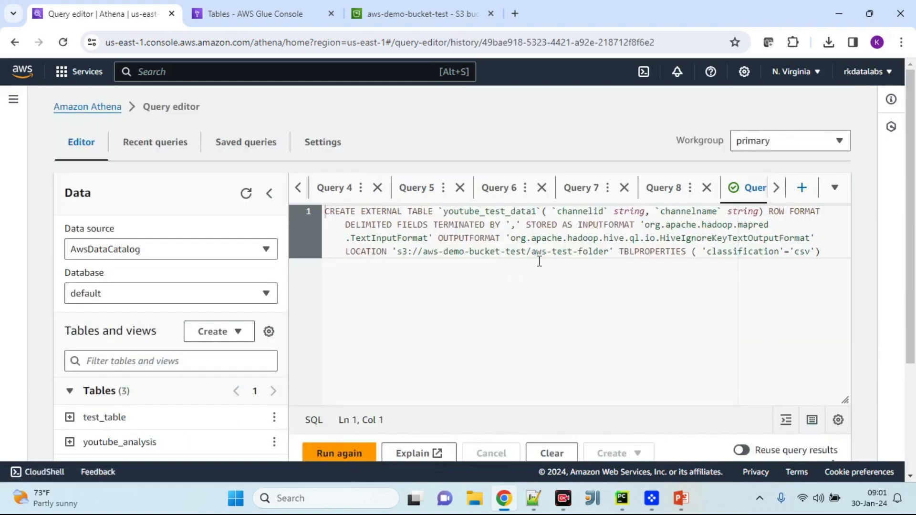
{"action": "double_click", "coordinate": [570, 253]}
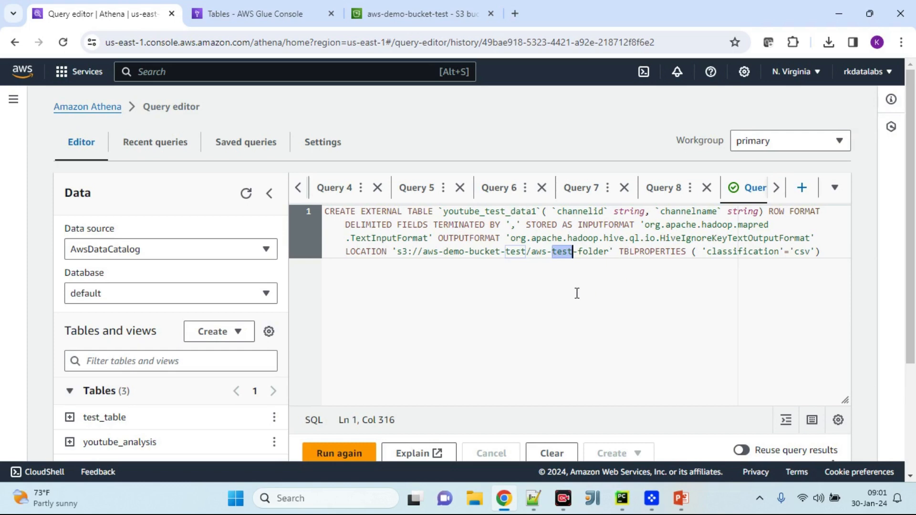